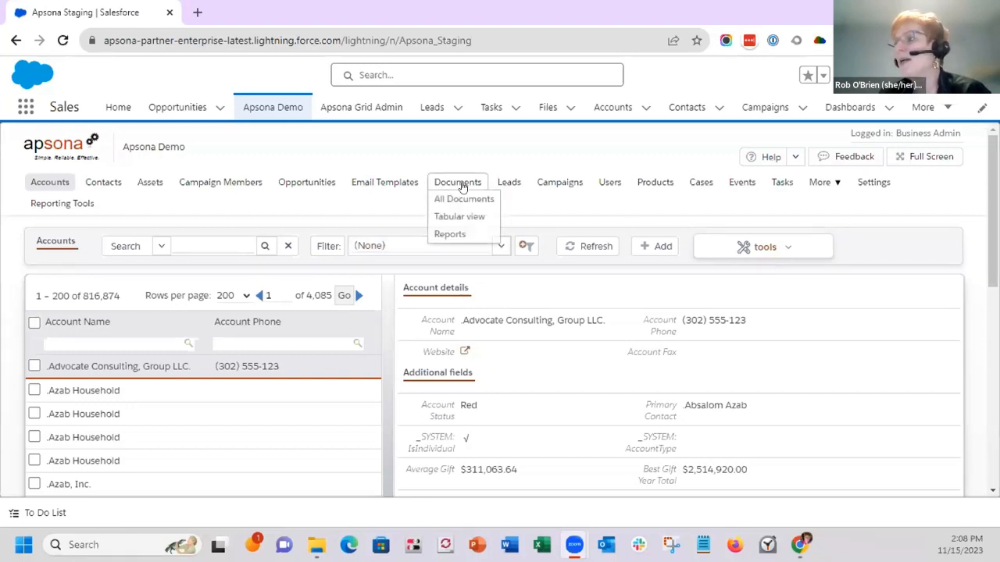
Download the Account Team Summary.docx file from the Documents list.
{"action": "left_click", "coordinate": [454, 183]}
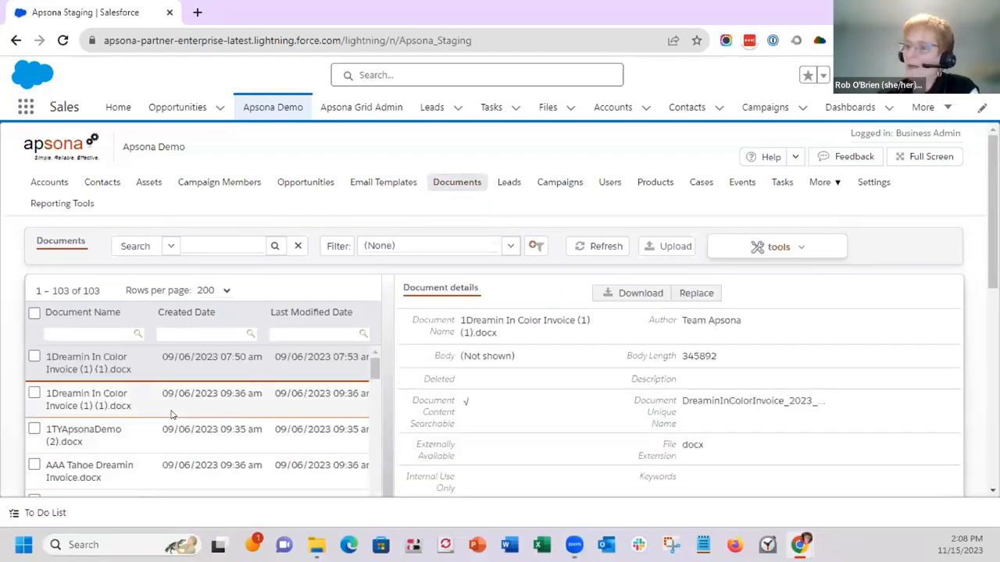
{"action": "scroll", "coordinate": [173, 442], "scroll_direction": "down", "scroll_amount": 1}
{"action": "scroll", "coordinate": [172, 444], "scroll_direction": "down", "scroll_amount": 2}
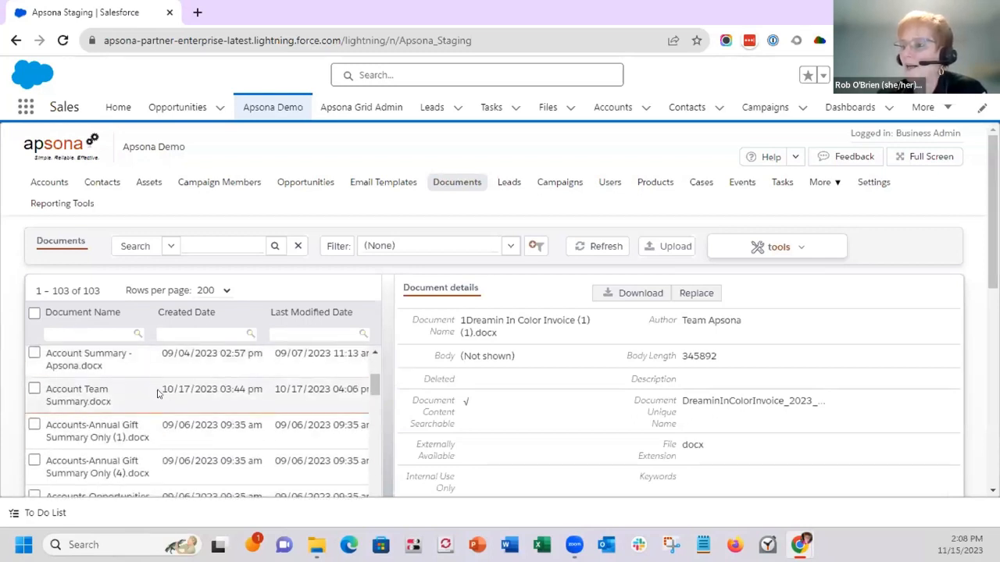
{"action": "left_click", "coordinate": [32, 390]}
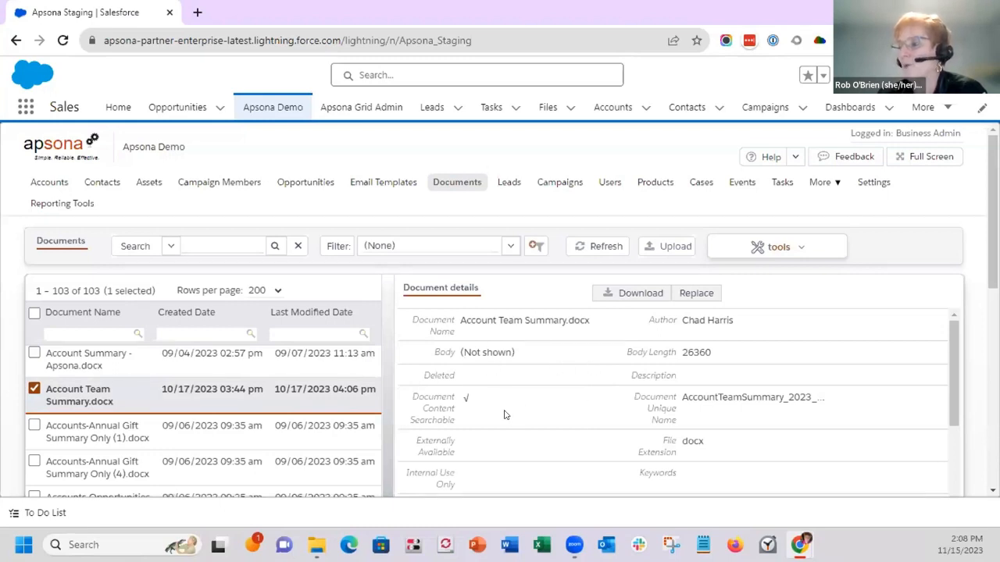
{"action": "left_click", "coordinate": [628, 293]}
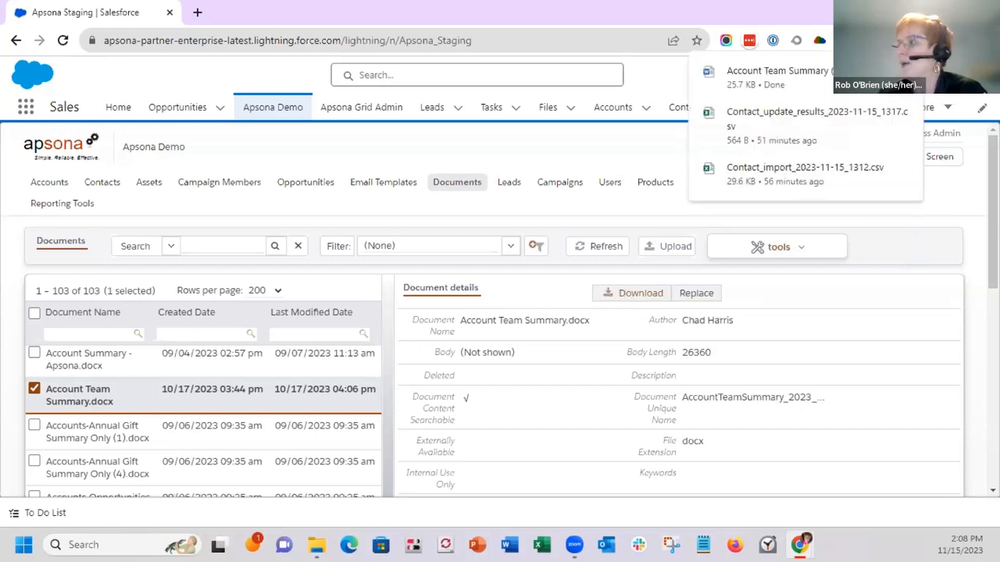
Open the downloaded Account Team Summary document in Word at full size and review its merge fields and table.
{"action": "left_click", "coordinate": [800, 71]}
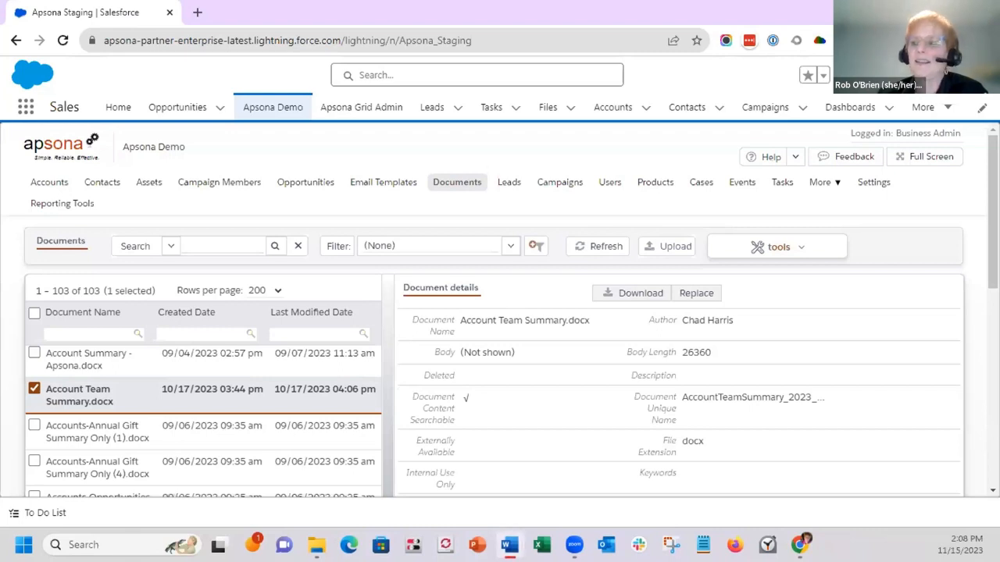
{"action": "key", "text": "super+Right"}
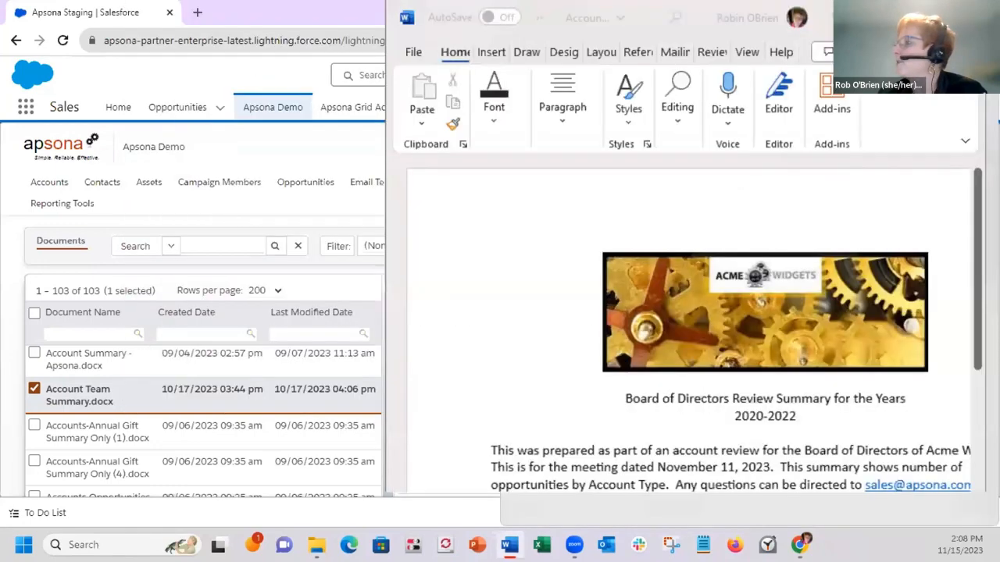
{"action": "key", "text": "super+Up"}
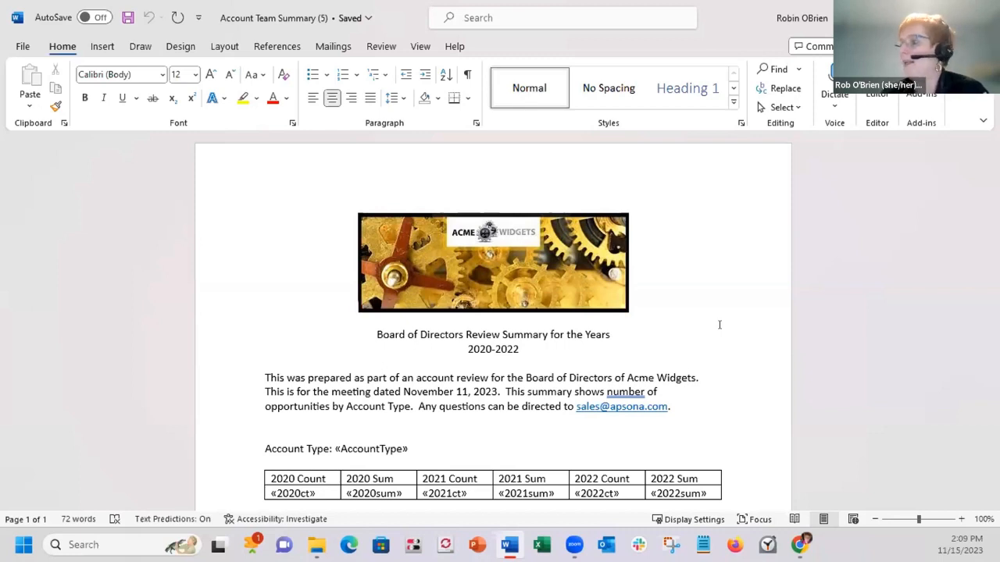
{"action": "scroll", "coordinate": [719, 286], "scroll_direction": "down", "scroll_amount": 1}
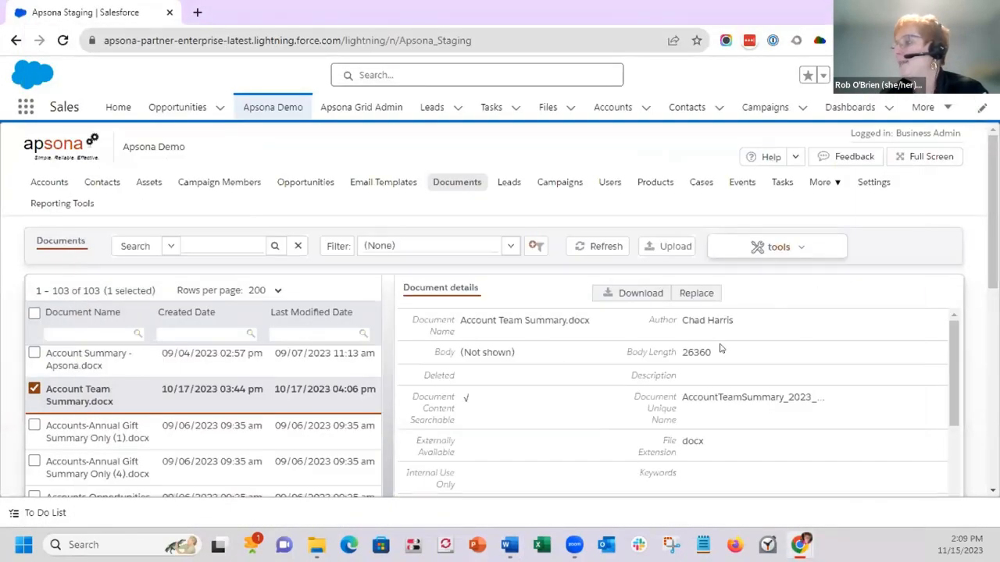
Check the file replacement option for the Account Team Summary document, closing it without uploading anything.
{"action": "left_click", "coordinate": [697, 296]}
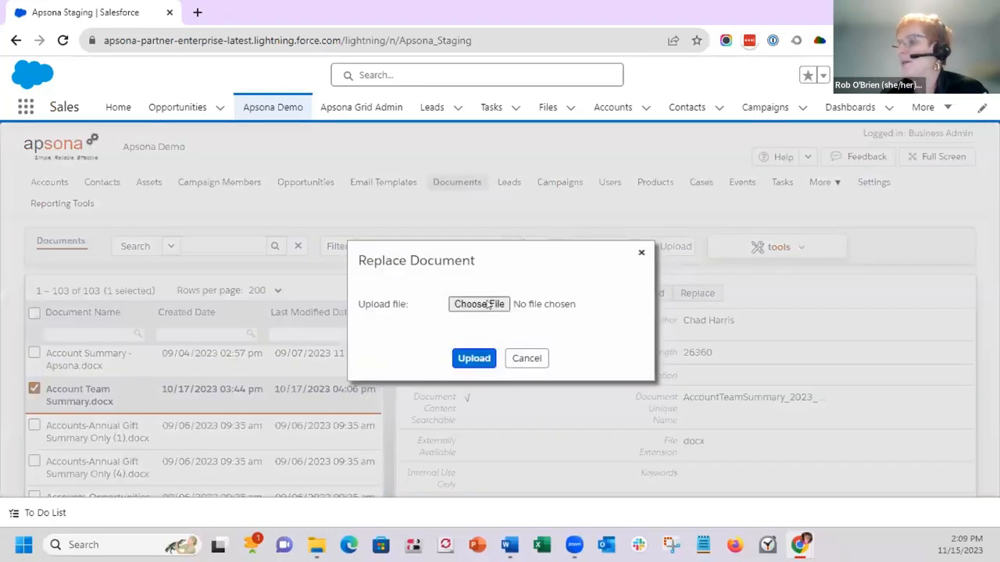
{"action": "left_click", "coordinate": [525, 358]}
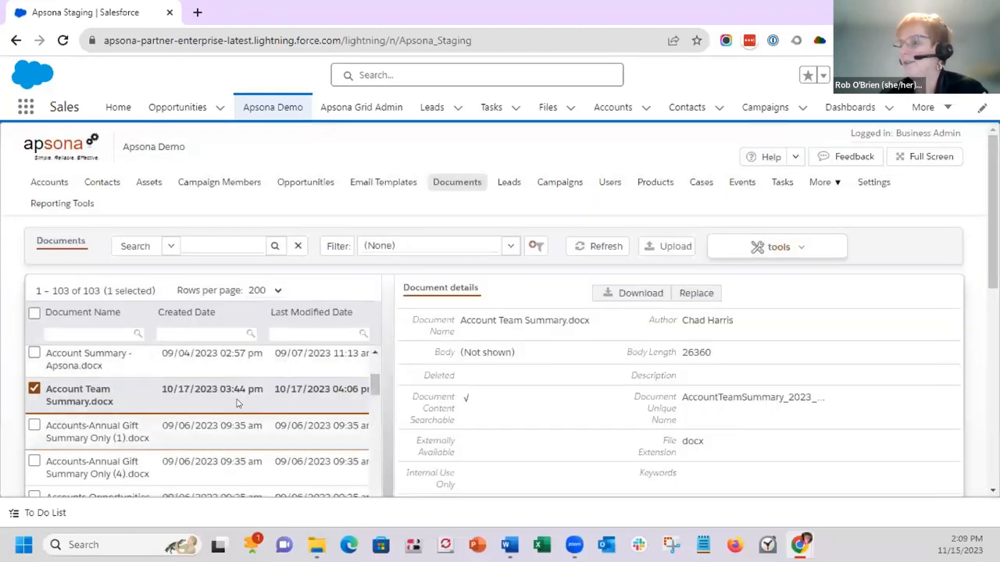
Open the multi-step report "*Demo from Resources - Opportunities by account type, year-over-year" for editing from the list of all reports.
{"action": "left_click", "coordinate": [865, 186]}
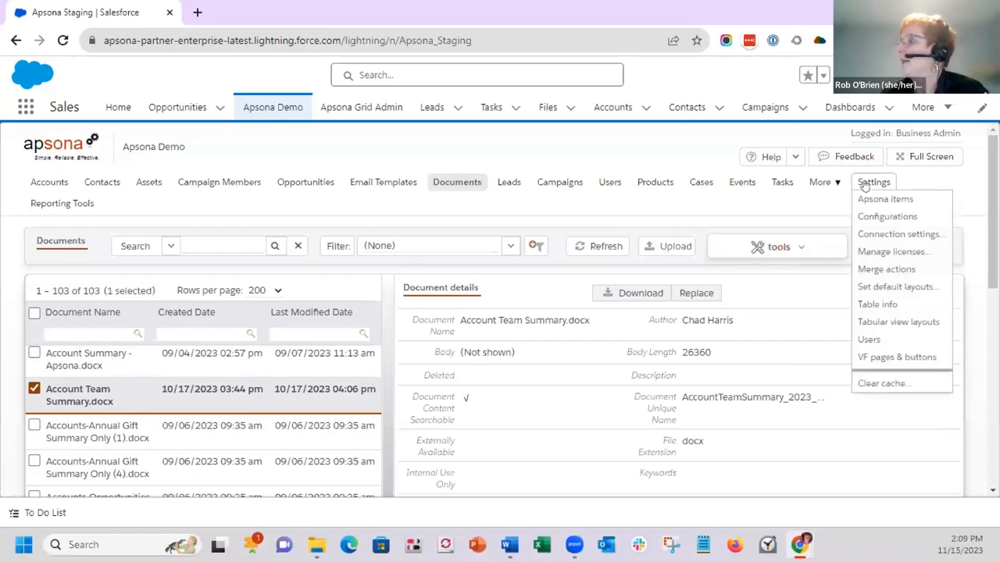
{"action": "left_click", "coordinate": [818, 184]}
{"action": "mouse_move", "coordinate": [38, 202]}
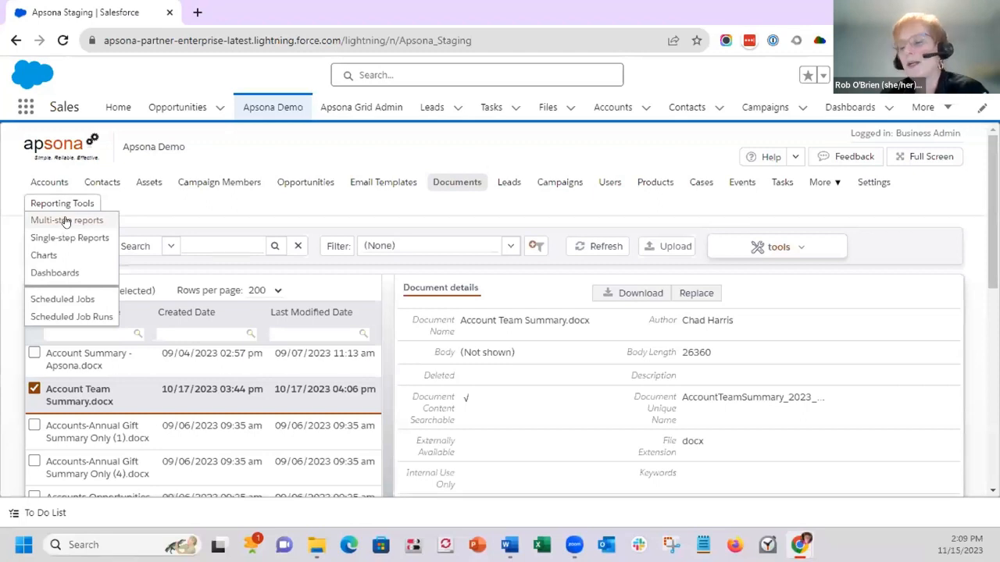
{"action": "left_click", "coordinate": [67, 221]}
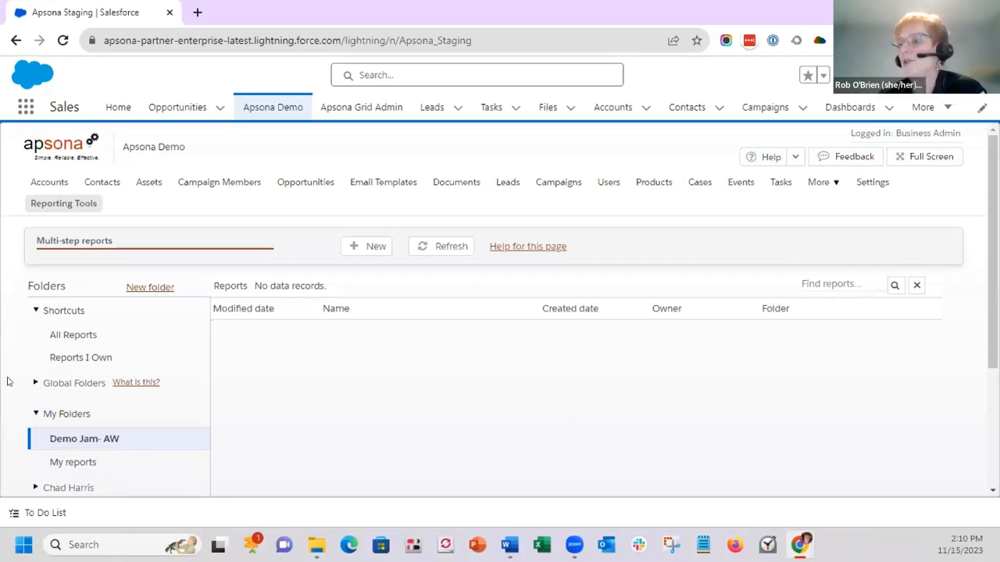
{"action": "left_click", "coordinate": [79, 334]}
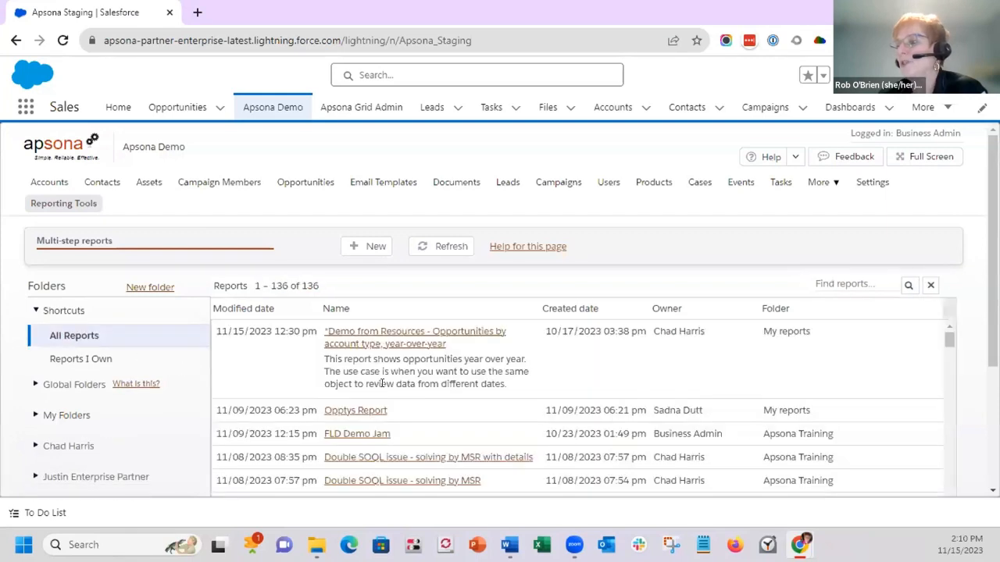
{"action": "left_click", "coordinate": [394, 336]}
{"action": "left_click", "coordinate": [348, 359]}
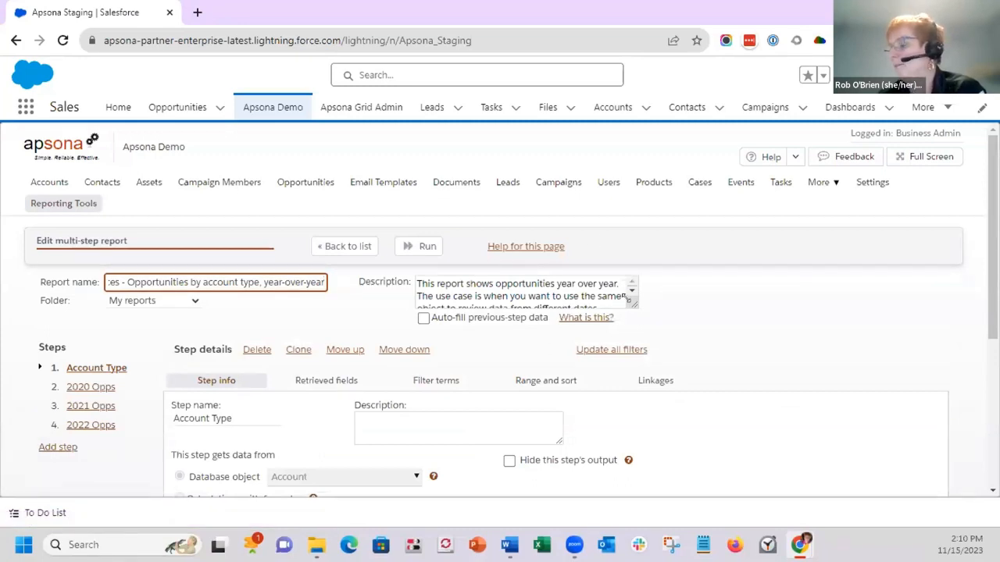
Enlarge the report's description box to read it in full, and examine the Account Type step's general info and data source.
{"action": "left_click_drag", "start_coordinate": [639, 313], "coordinate": [740, 333]}
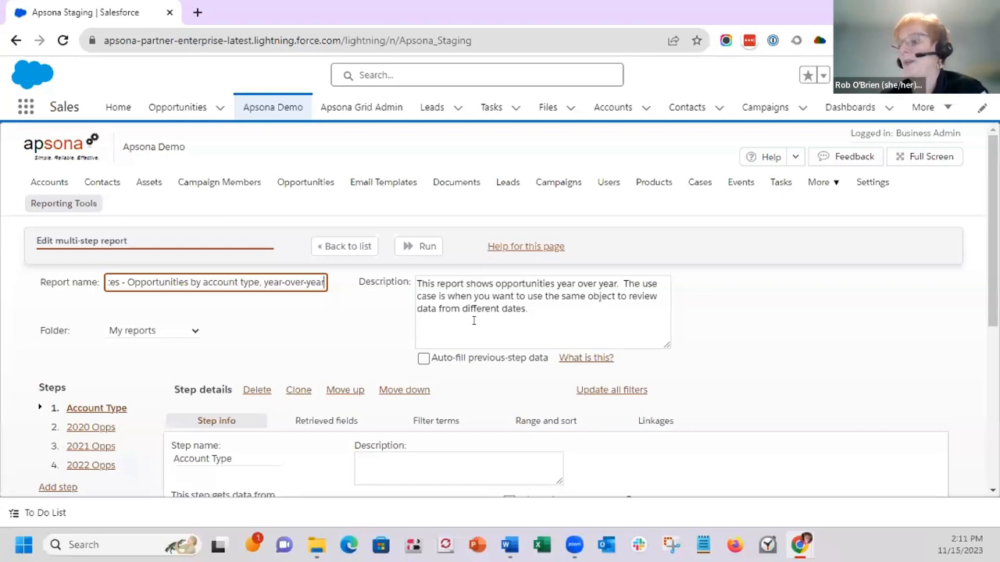
{"action": "left_click", "coordinate": [115, 415]}
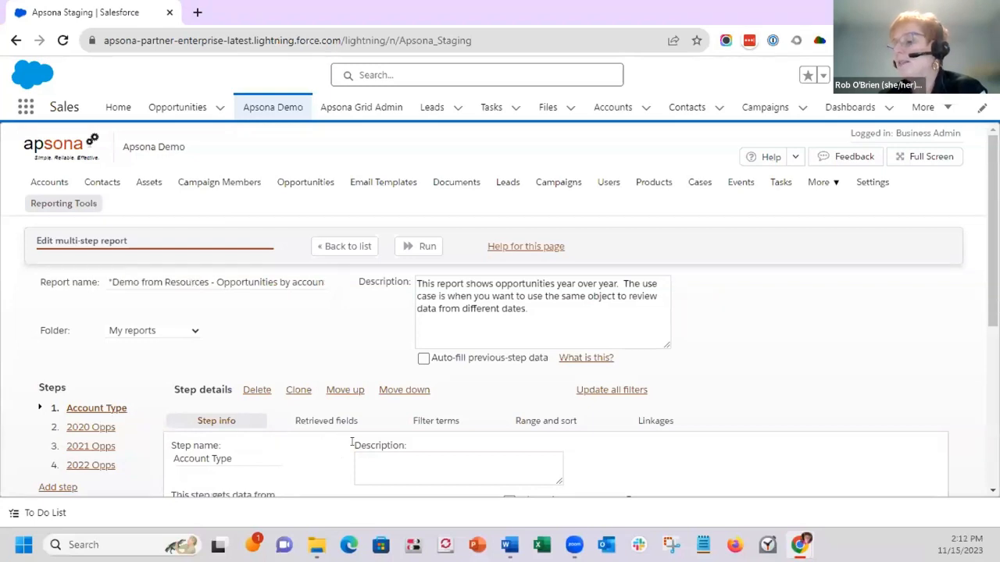
{"action": "scroll", "coordinate": [344, 438], "scroll_direction": "down", "scroll_amount": 2}
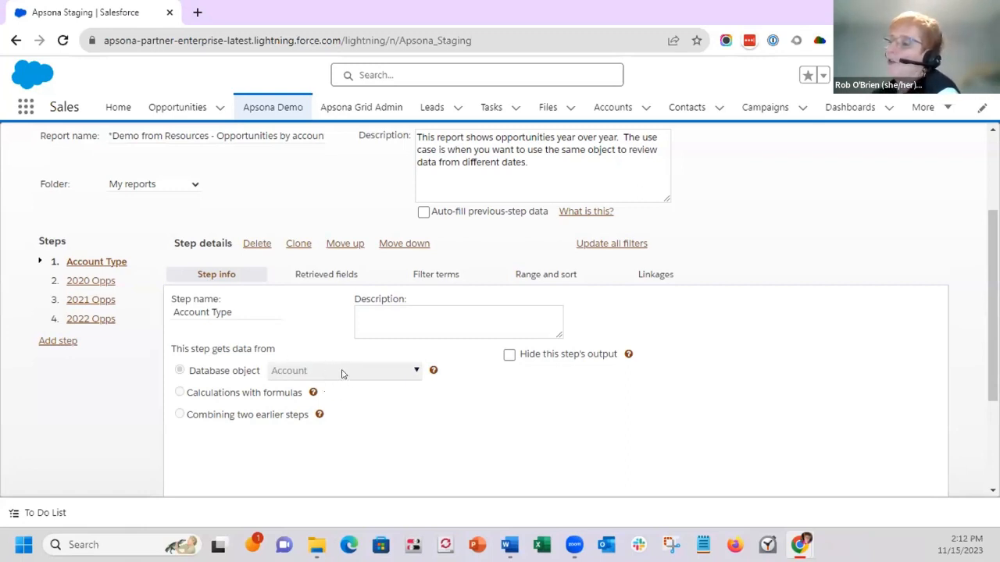
Examine the Account Type step's retrieved fields, browsing the fields available from Contact, Account (Master Record) and Account.
{"action": "left_click", "coordinate": [333, 275]}
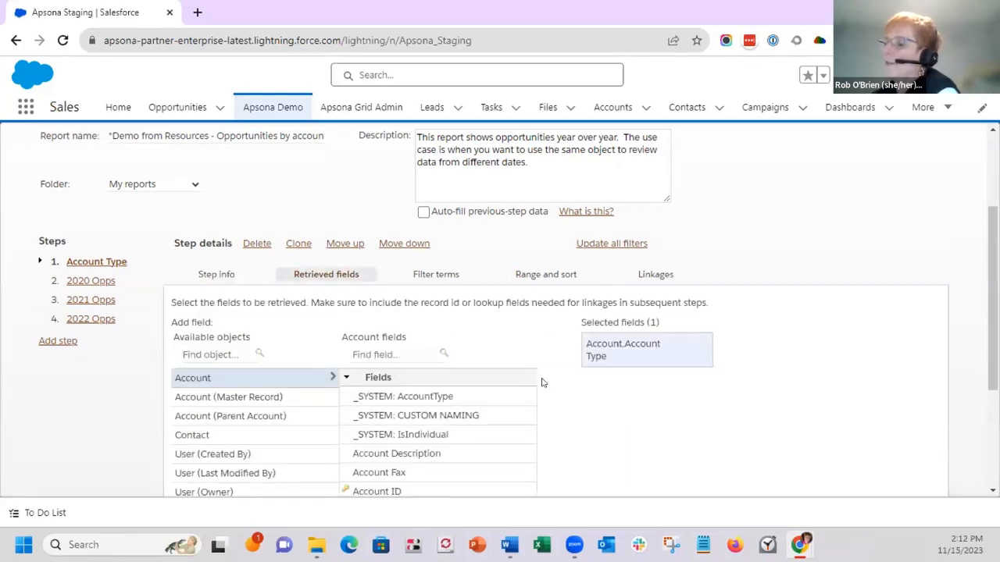
{"action": "scroll", "coordinate": [547, 383], "scroll_direction": "down", "scroll_amount": 1}
{"action": "scroll", "coordinate": [584, 374], "scroll_direction": "down", "scroll_amount": 1}
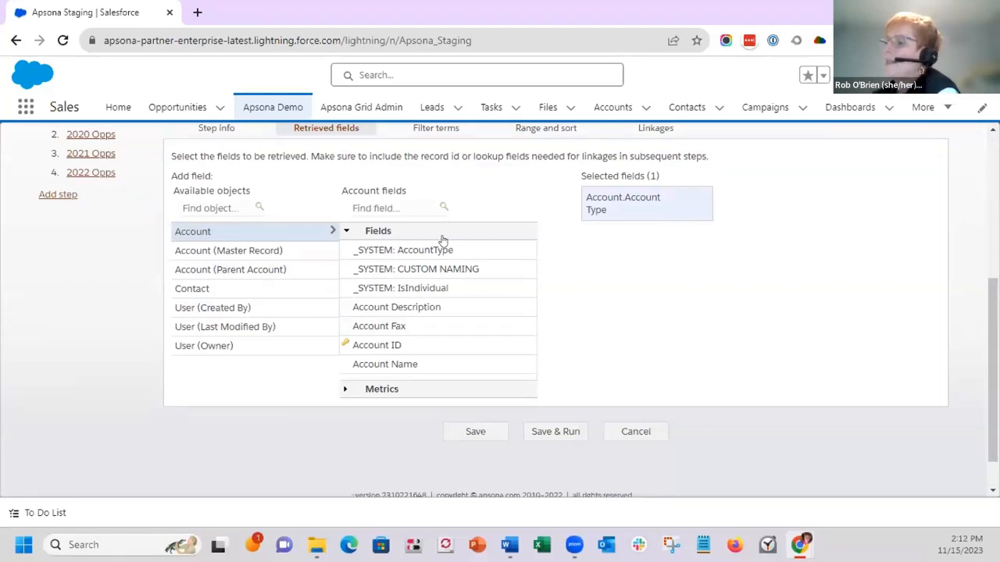
{"action": "left_click", "coordinate": [207, 290]}
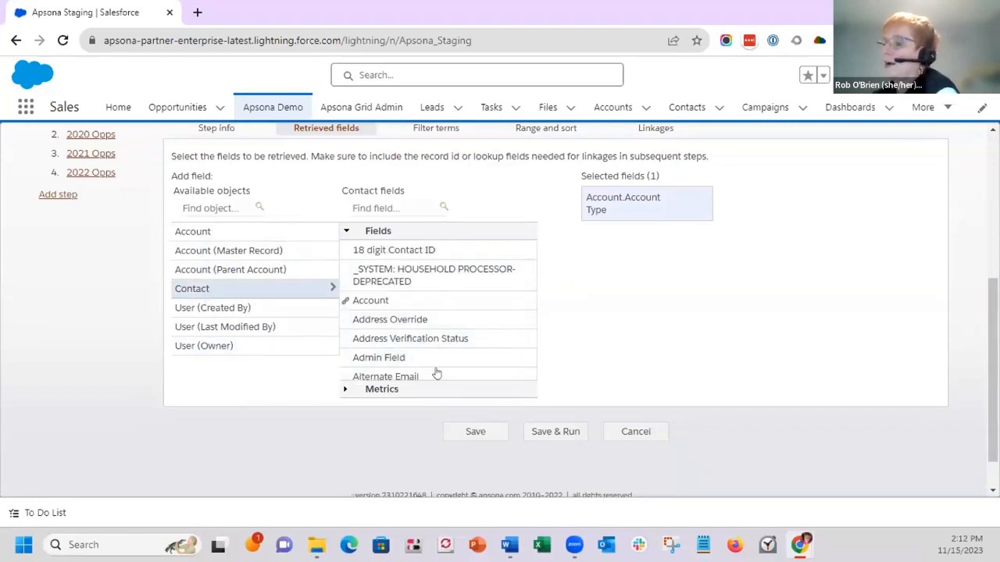
{"action": "scroll", "coordinate": [432, 353], "scroll_direction": "down", "scroll_amount": 3}
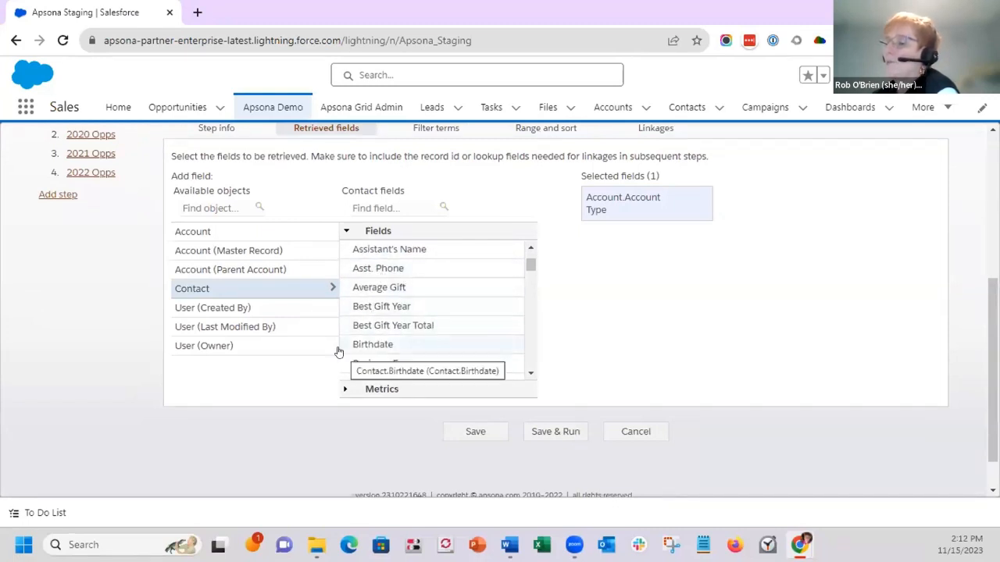
{"action": "scroll", "coordinate": [290, 346], "scroll_direction": "up", "scroll_amount": 1}
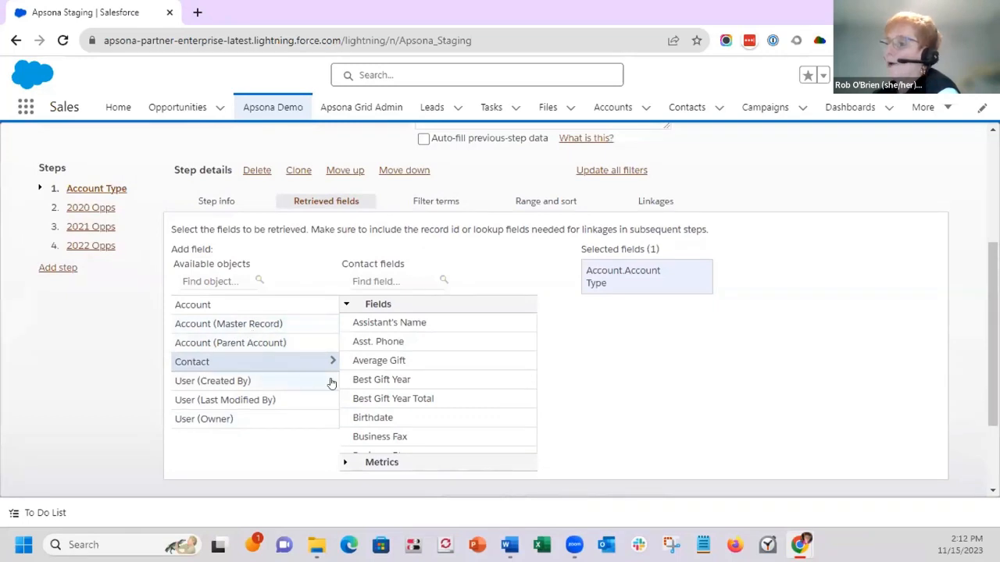
{"action": "scroll", "coordinate": [332, 383], "scroll_direction": "up", "scroll_amount": 1}
{"action": "left_click", "coordinate": [302, 399]}
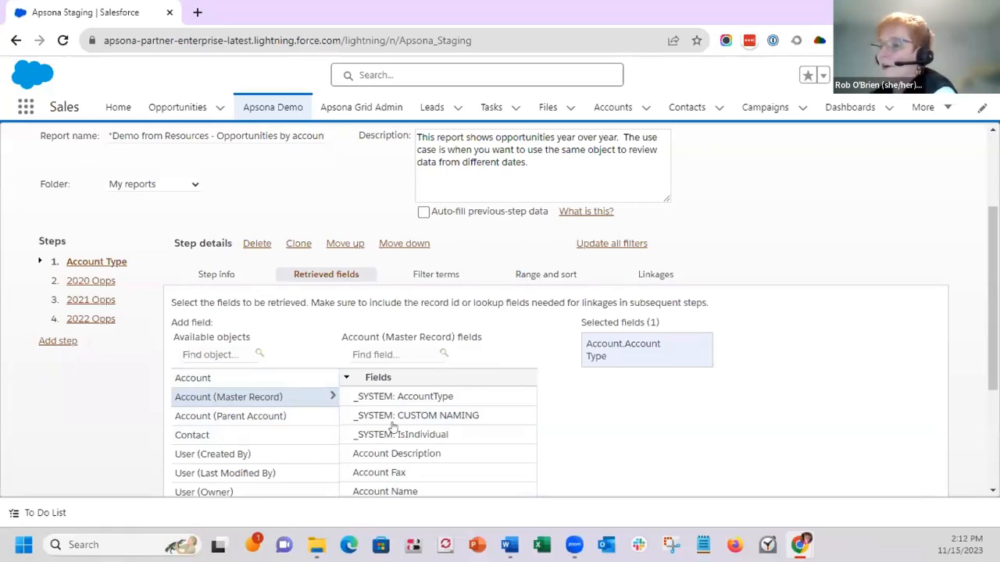
{"action": "left_click", "coordinate": [221, 376]}
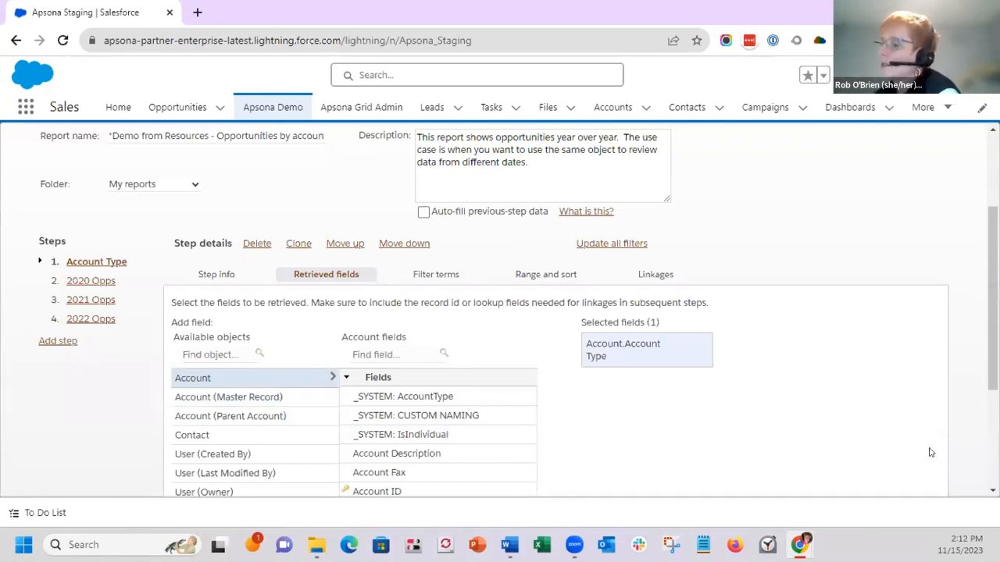
View the label settings of the selected Account Type field, closing them without changes.
{"action": "mouse_move", "coordinate": [677, 351]}
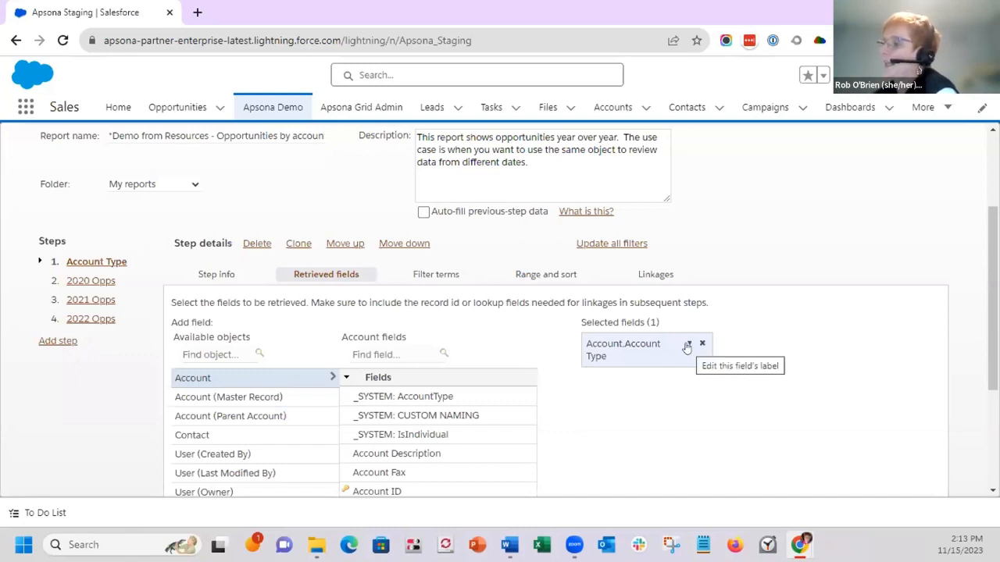
{"action": "left_click", "coordinate": [688, 346]}
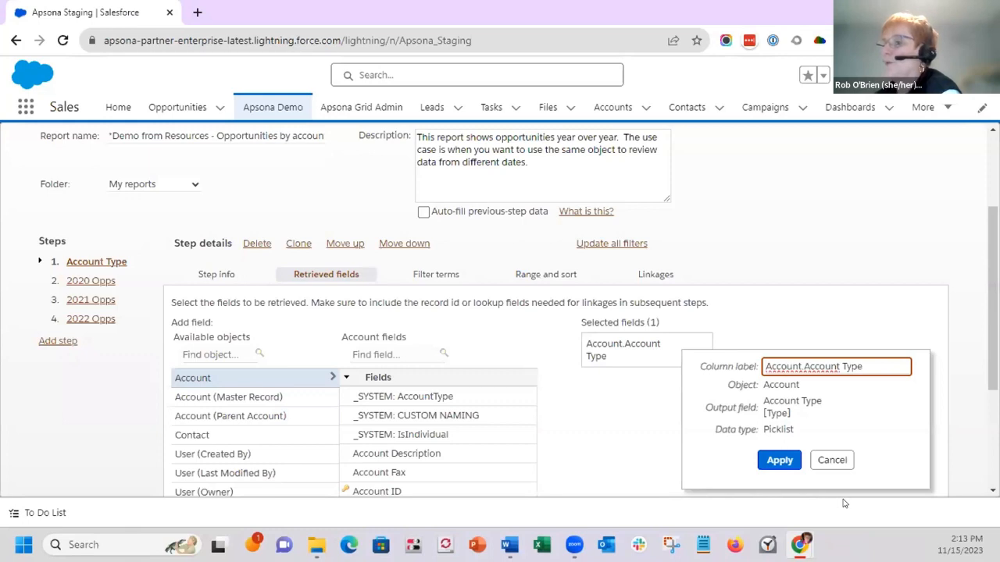
{"action": "left_click", "coordinate": [831, 460]}
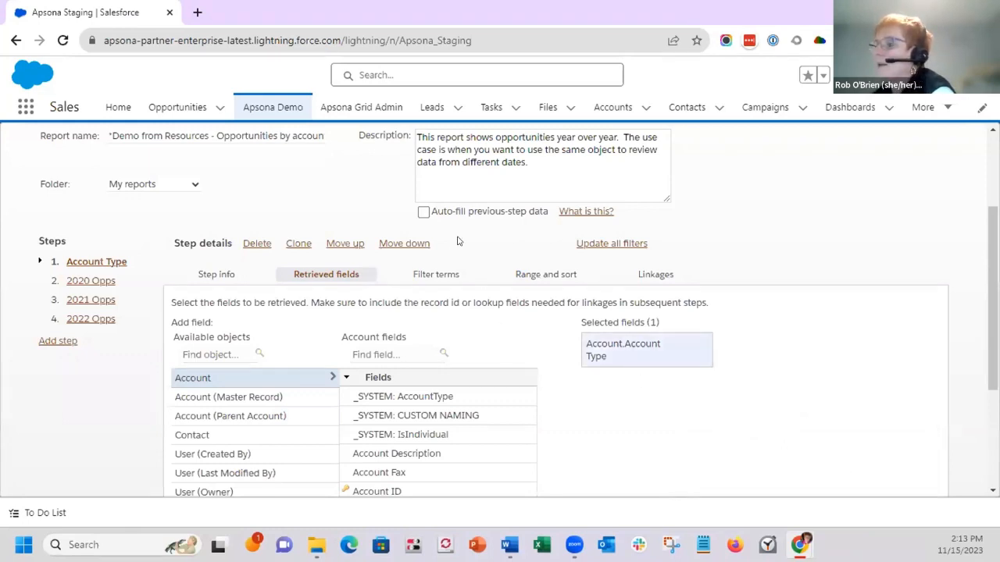
Examine the Account Type step's filter terms, including the second term's operator choices, plus its range, sort and linkage settings.
{"action": "left_click", "coordinate": [429, 276]}
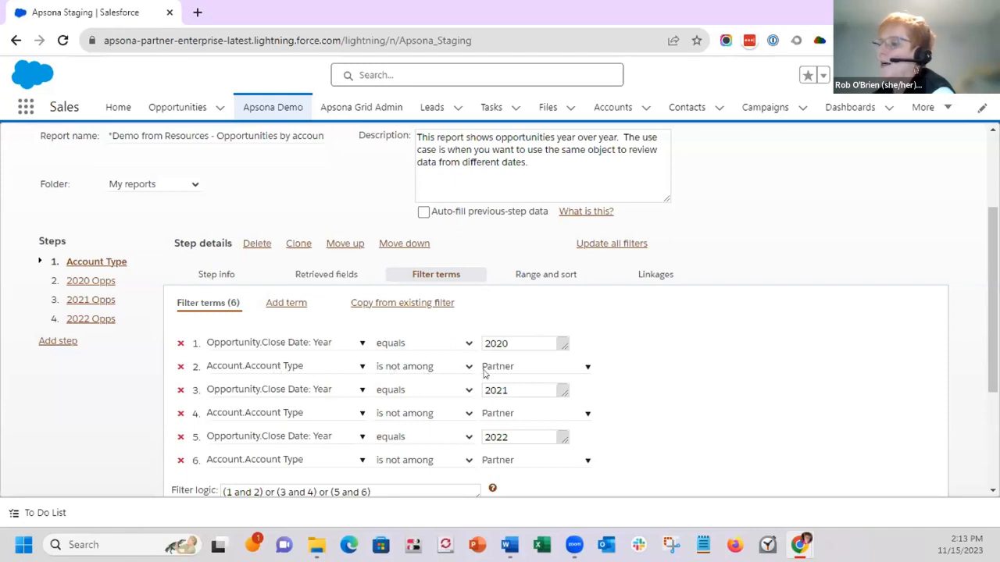
{"action": "left_click", "coordinate": [416, 367]}
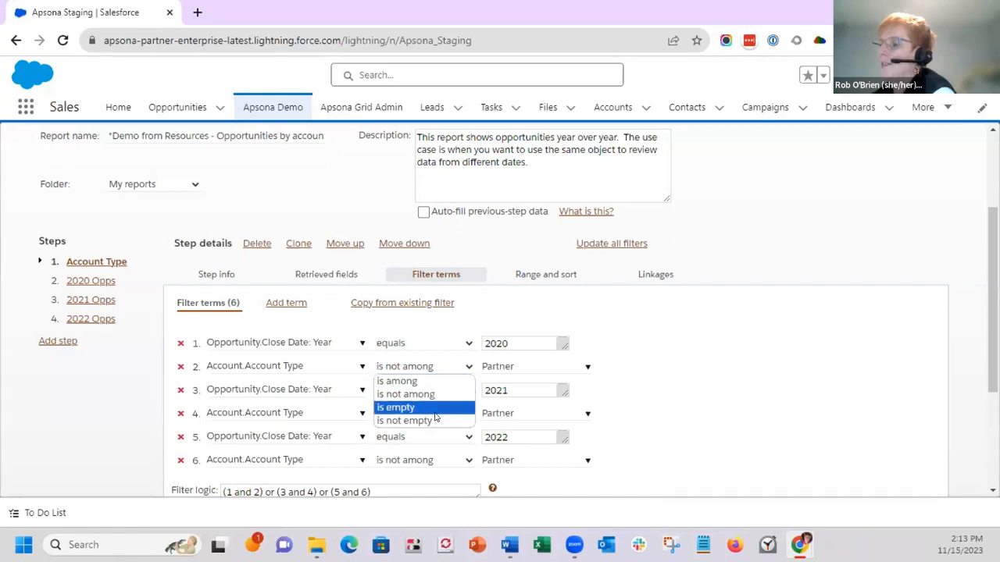
{"action": "left_click", "coordinate": [440, 394]}
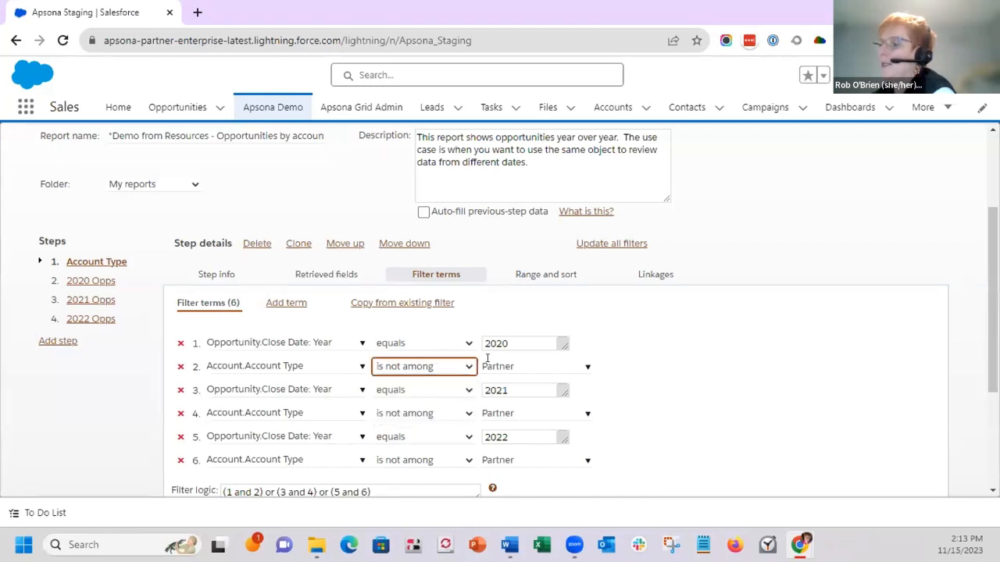
{"action": "scroll", "coordinate": [648, 344], "scroll_direction": "down", "scroll_amount": 1}
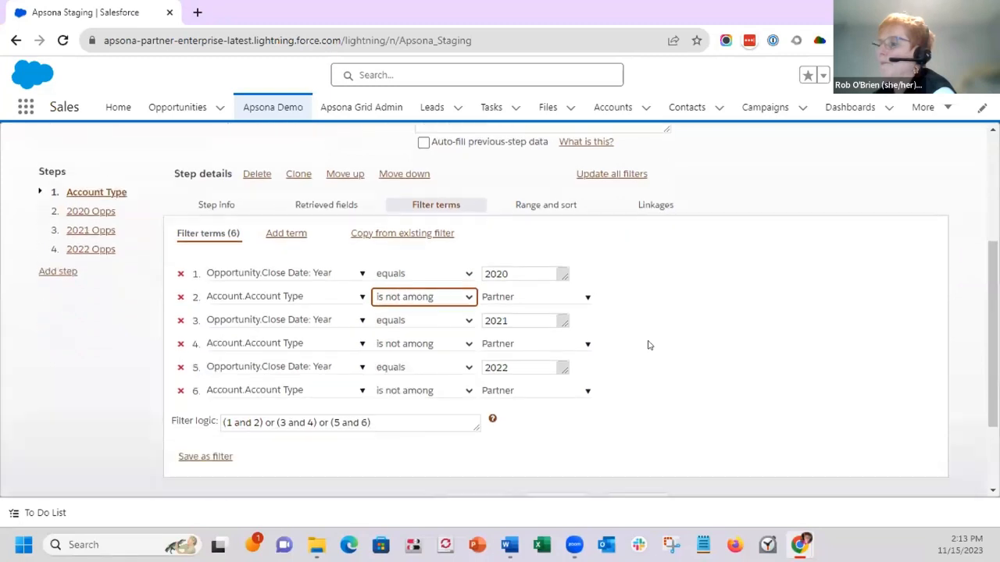
{"action": "left_click", "coordinate": [545, 201]}
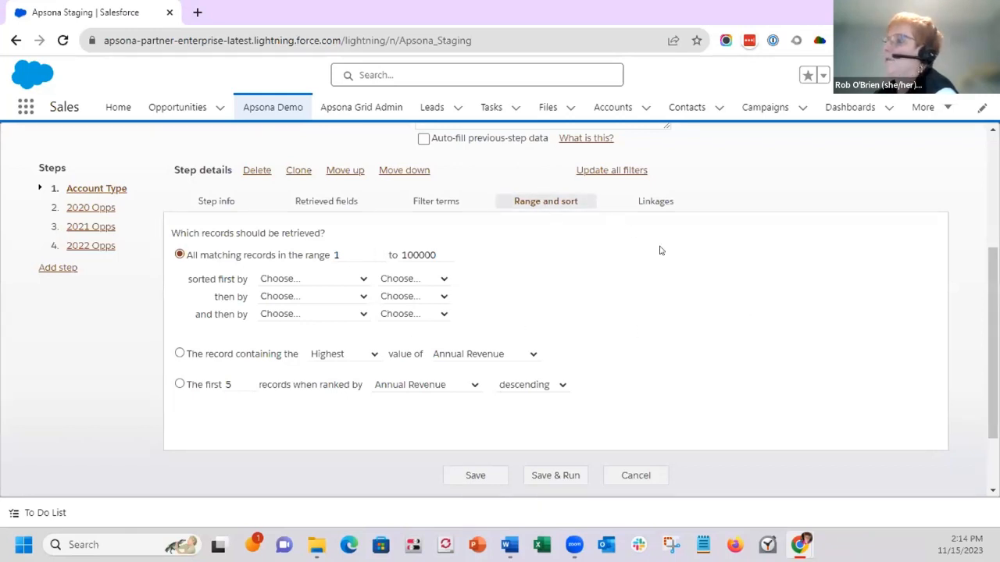
{"action": "left_click", "coordinate": [659, 205]}
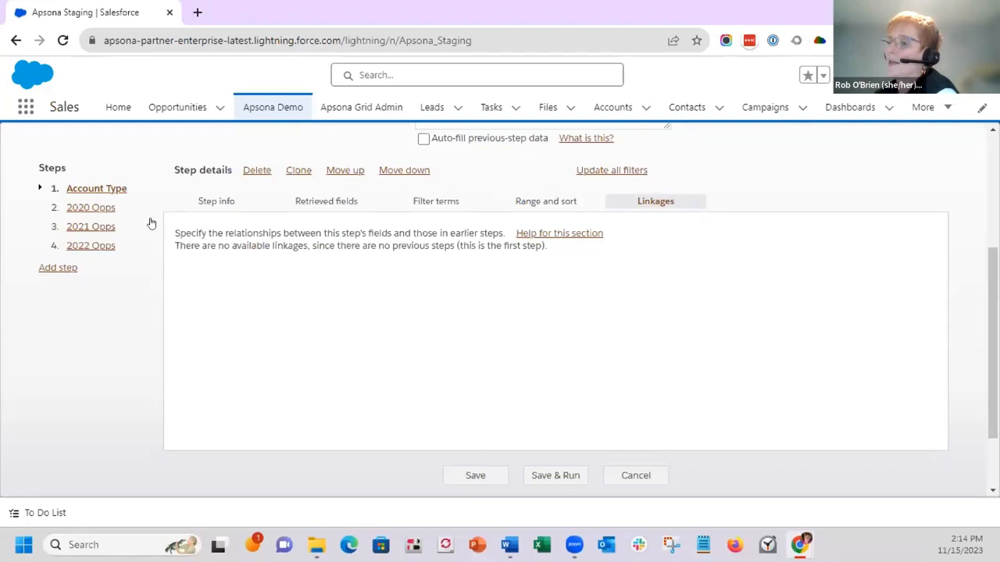
Examine the 2020 Opps step's general info and its retrieved fields for account type, record count and amount sum.
{"action": "left_click", "coordinate": [89, 208]}
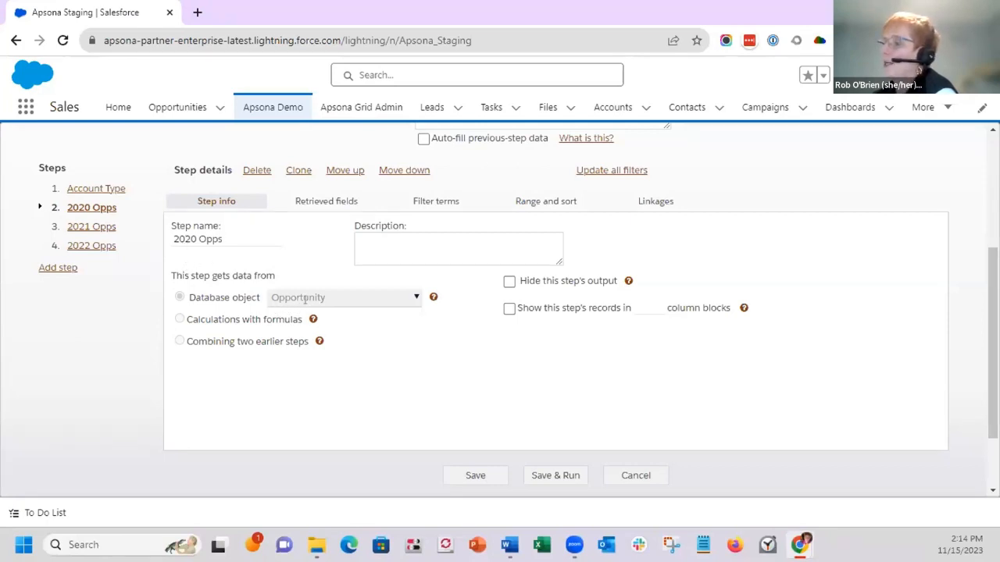
{"action": "left_click", "coordinate": [317, 204]}
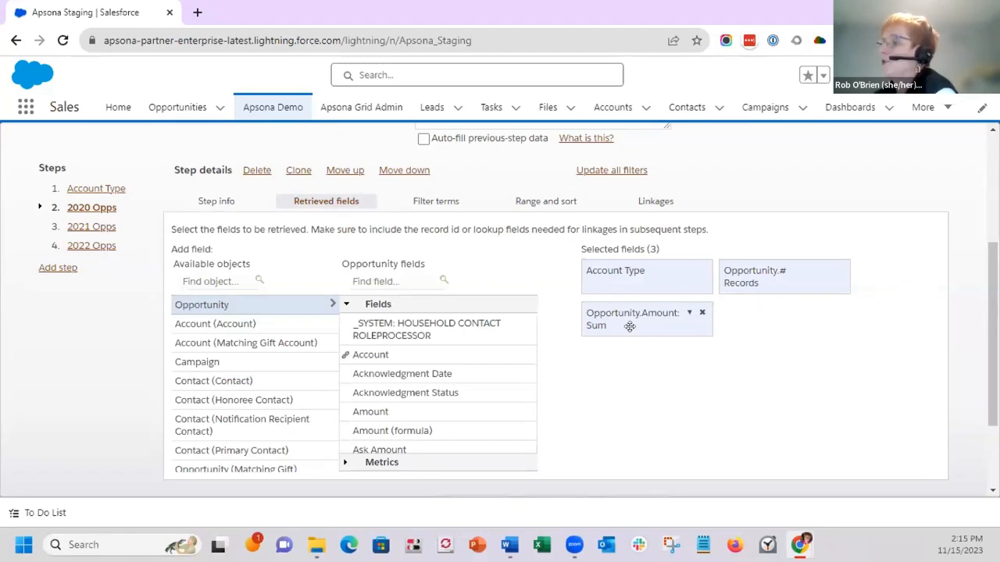
{"action": "mouse_move", "coordinate": [632, 275]}
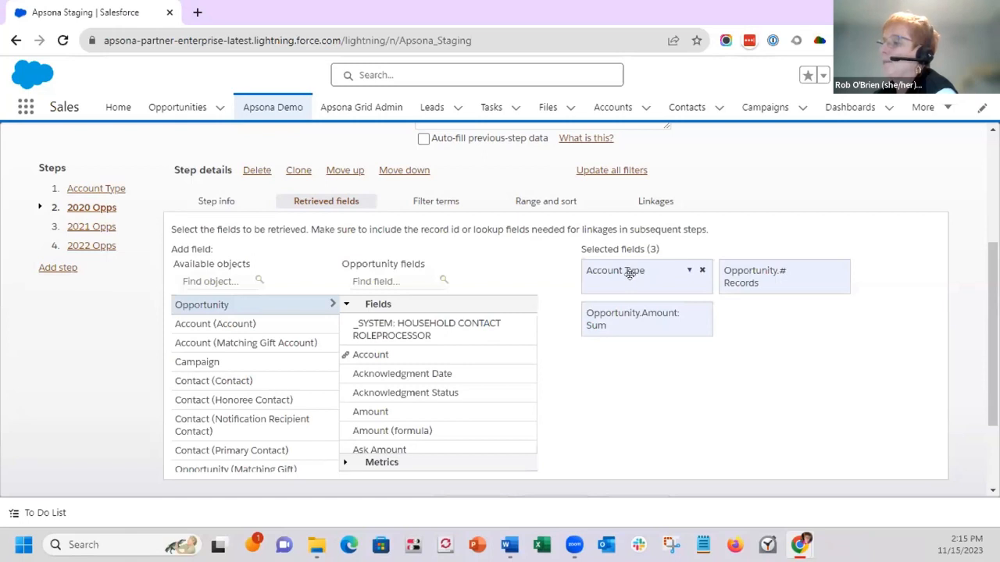
{"action": "mouse_move", "coordinate": [771, 279]}
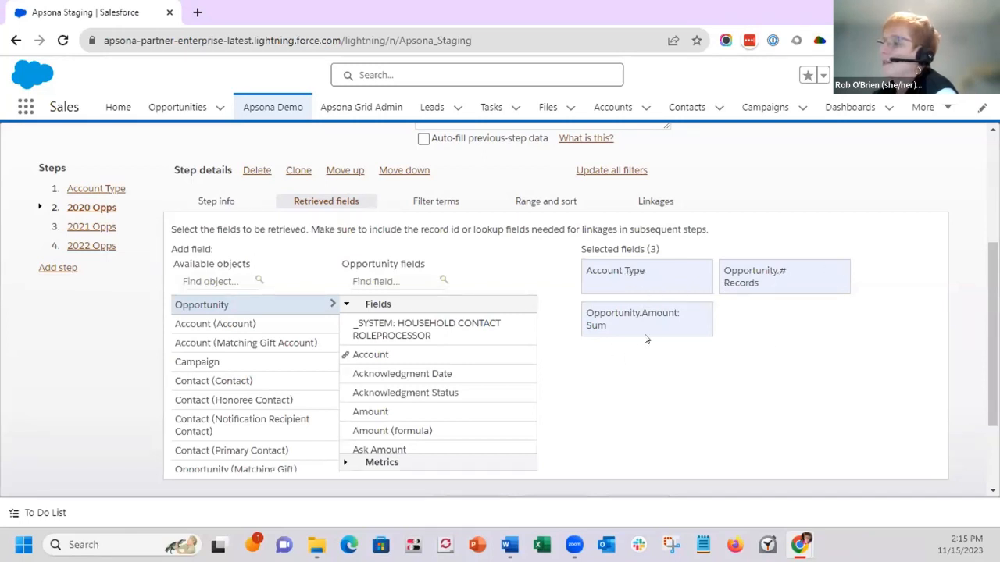
{"action": "mouse_move", "coordinate": [611, 317]}
Examine the 2020 Opps step's filter terms, range and sort settings, and linkages.
{"action": "left_click", "coordinate": [428, 205]}
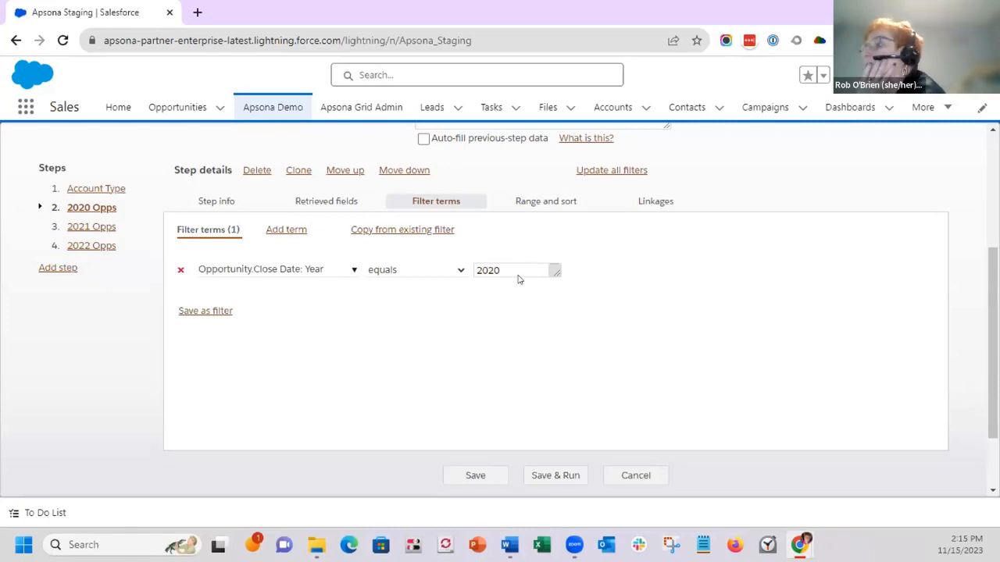
{"action": "left_click", "coordinate": [545, 200]}
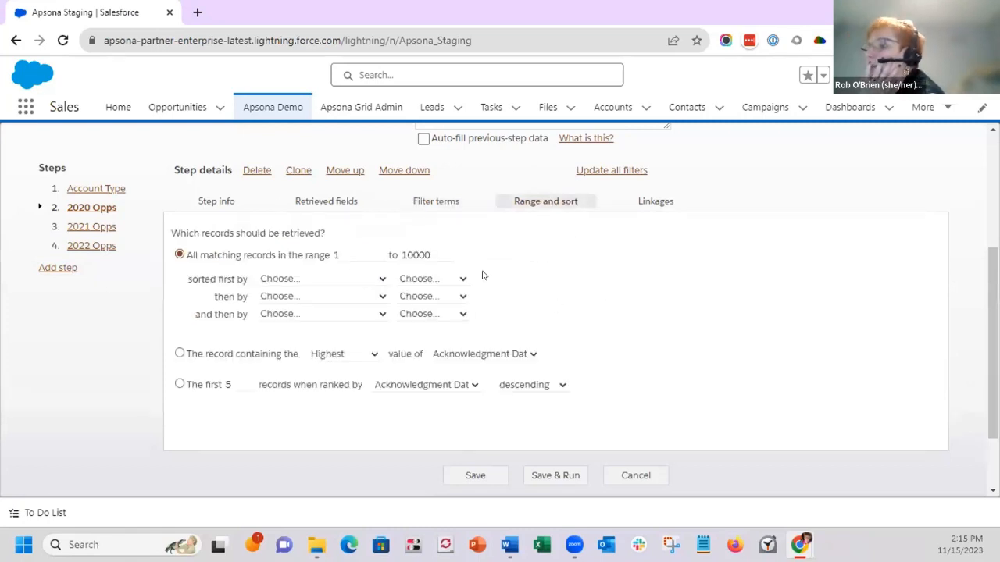
{"action": "left_click", "coordinate": [662, 205]}
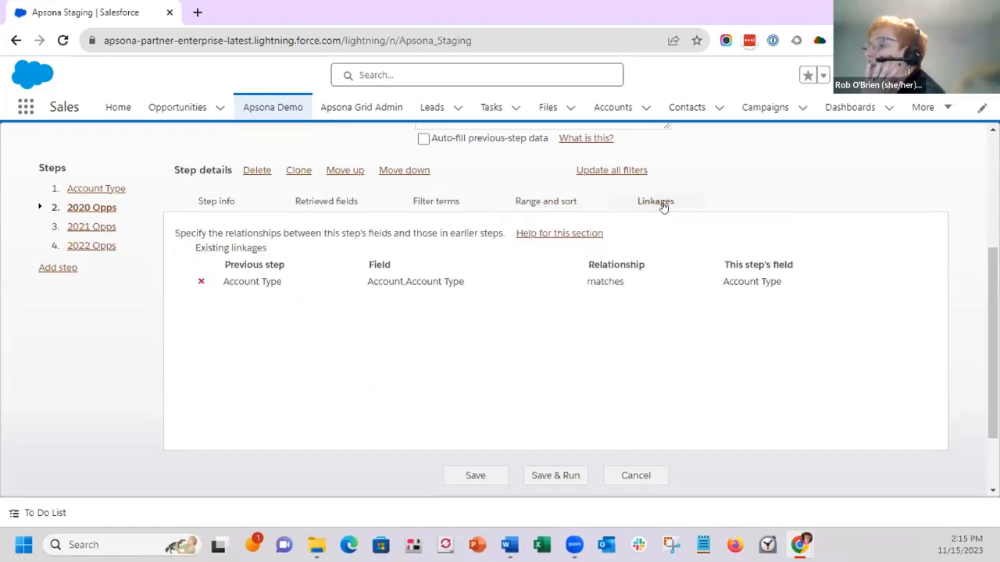
Remove the 2020 Opps step's linkage to the Account Type step and add it back, matching Account.Account Type to Account Type.
{"action": "left_click", "coordinate": [198, 281]}
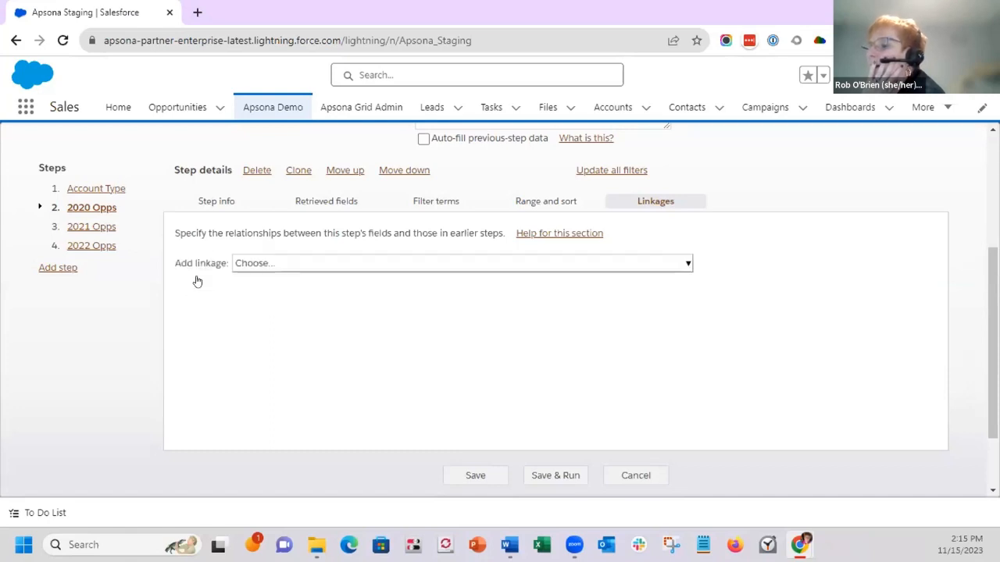
{"action": "left_click", "coordinate": [402, 265]}
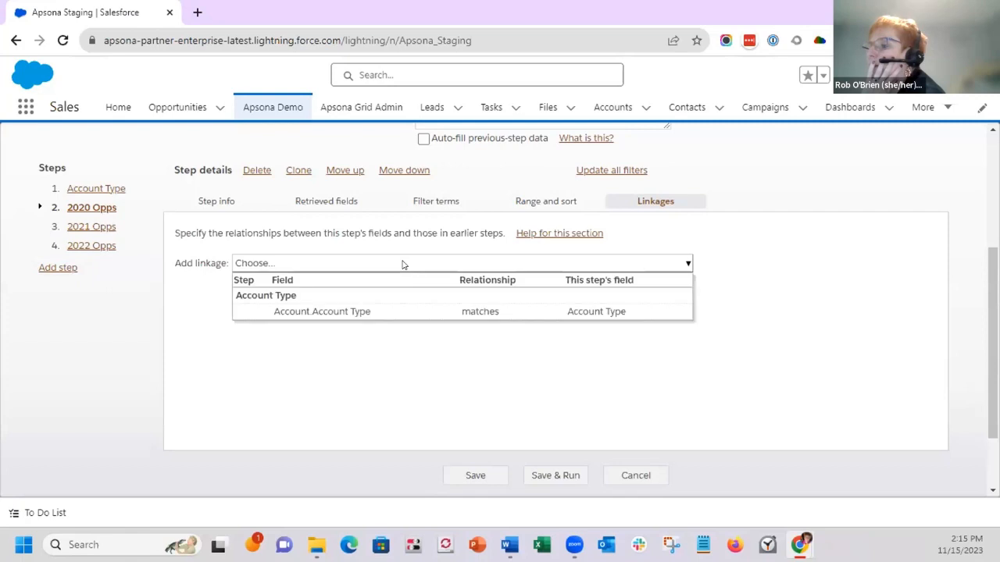
{"action": "left_click", "coordinate": [392, 313]}
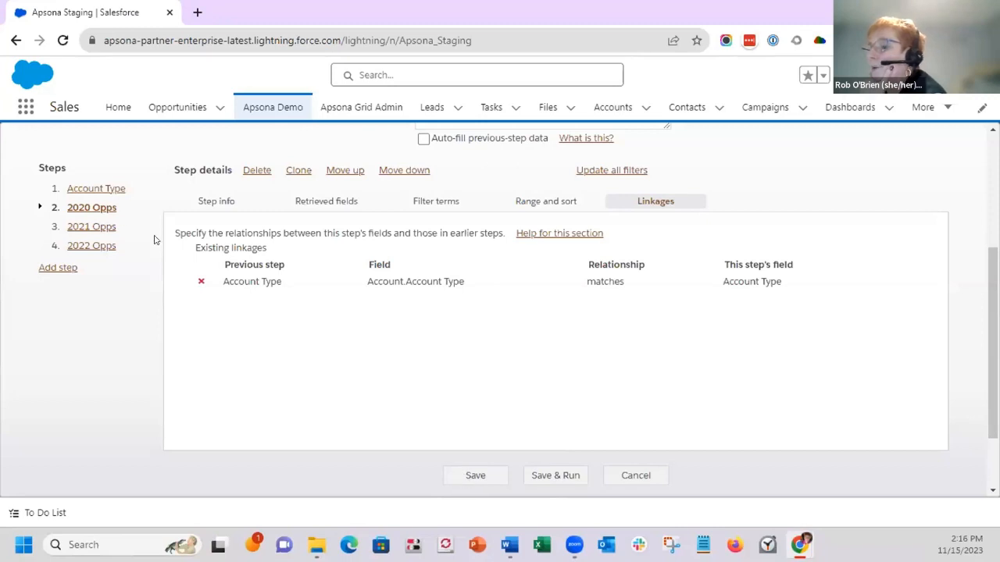
Save the report, look over the 2021 Opps and 2022 Opps steps, and save and run the report.
{"action": "left_click", "coordinate": [467, 477]}
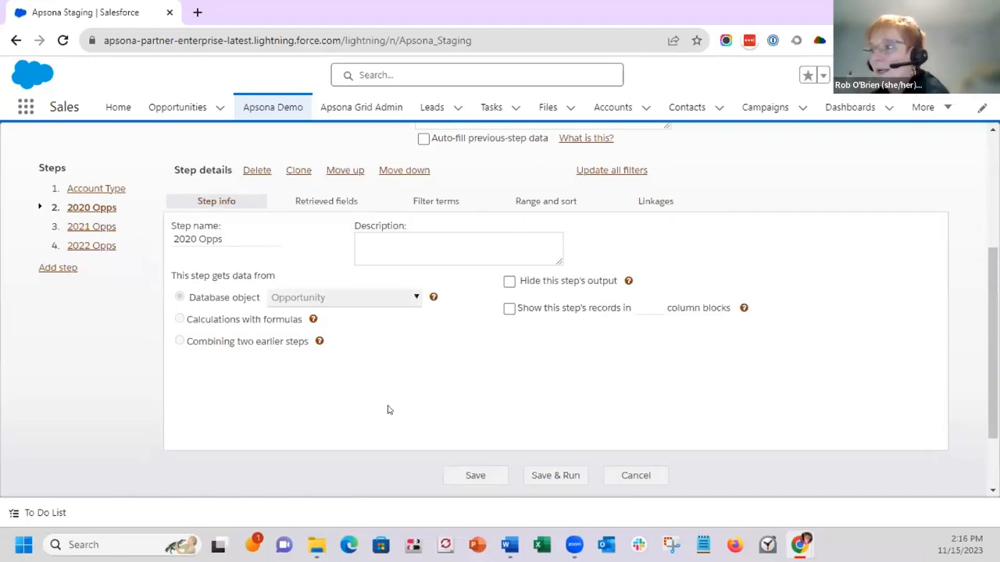
{"action": "left_click", "coordinate": [99, 228]}
{"action": "left_click", "coordinate": [92, 246]}
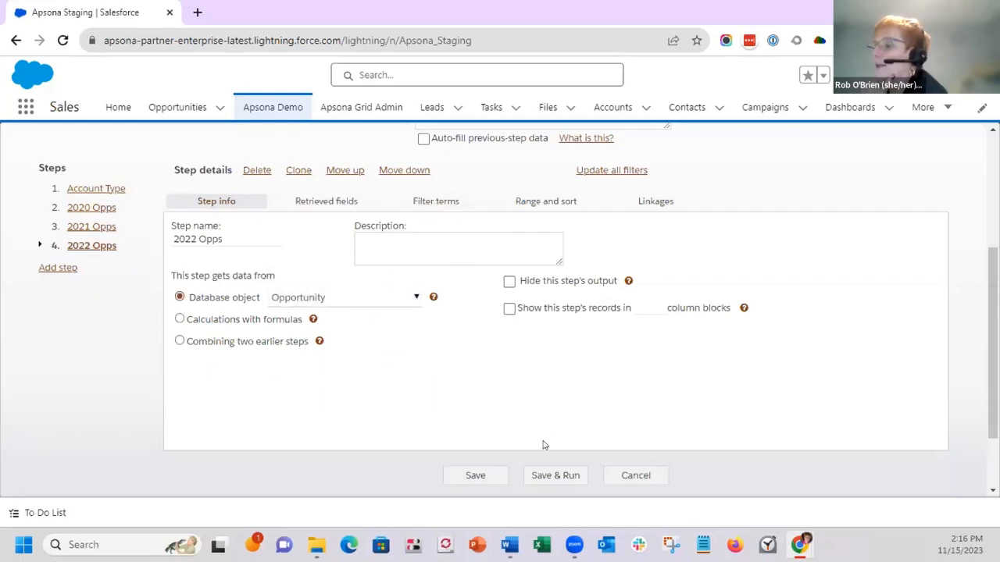
{"action": "left_click", "coordinate": [559, 477]}
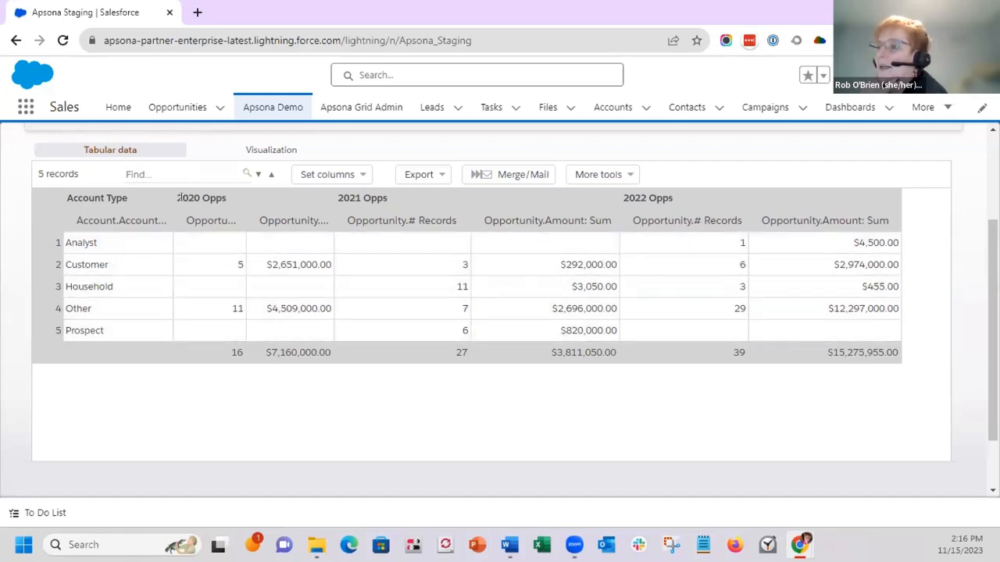
Widen the Opportunity.# Records column under 2020 Opps to show its full heading, and view the results' column choices and export formats.
{"action": "left_click_drag", "start_coordinate": [169, 196], "coordinate": [379, 193]}
{"action": "left_click_drag", "start_coordinate": [388, 194], "coordinate": [469, 196]}
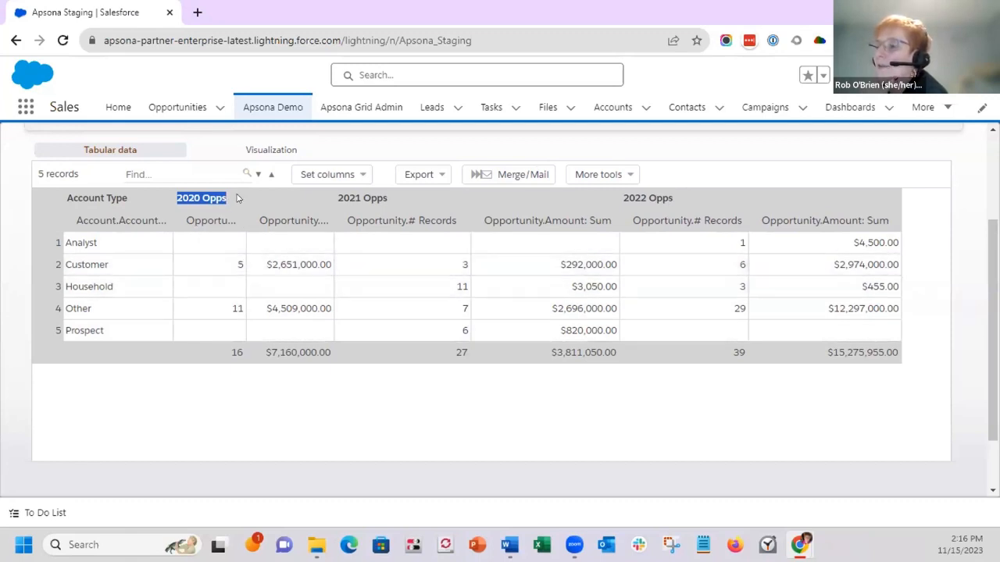
{"action": "left_click_drag", "start_coordinate": [246, 218], "coordinate": [319, 216]}
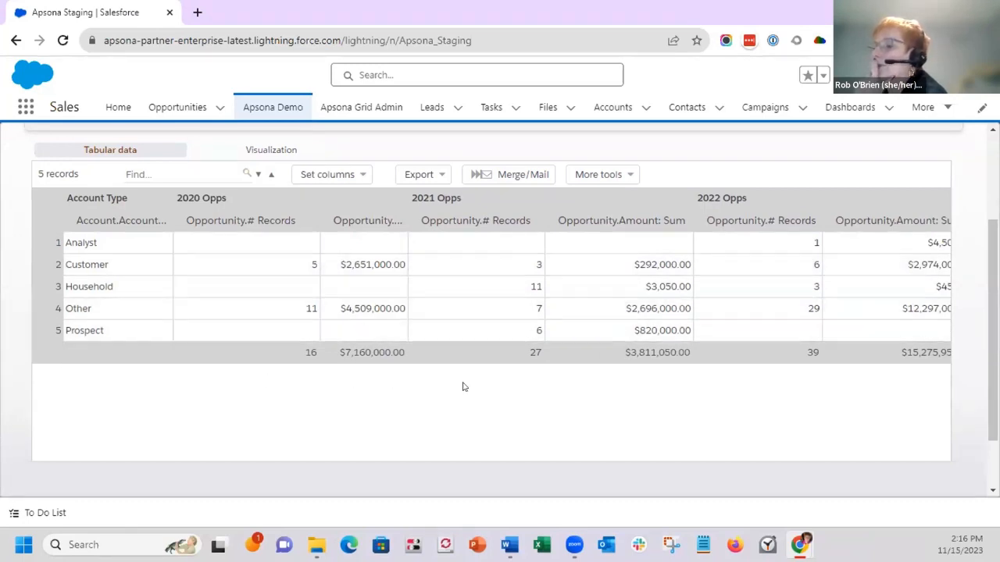
{"action": "left_click", "coordinate": [351, 175]}
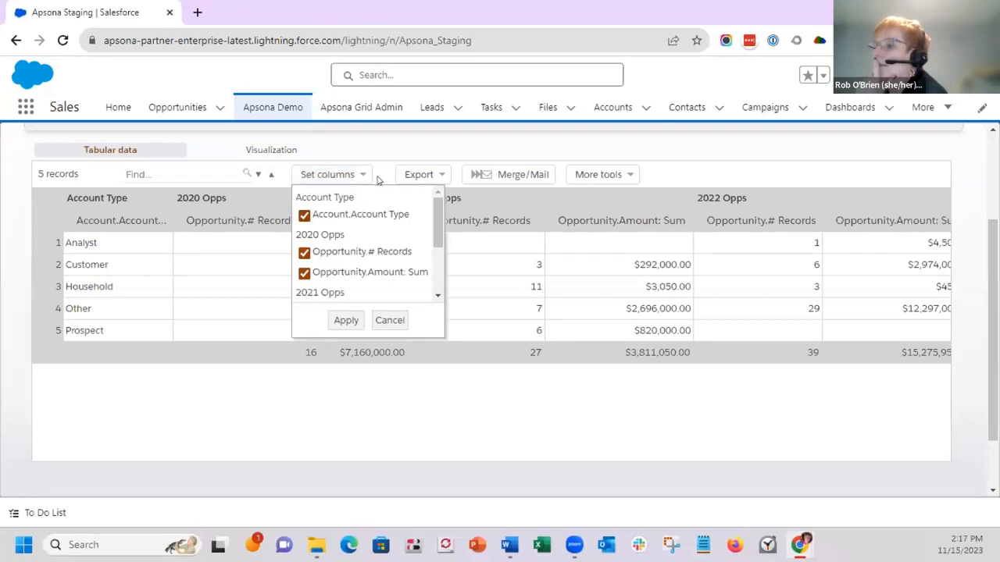
{"action": "left_click", "coordinate": [436, 174]}
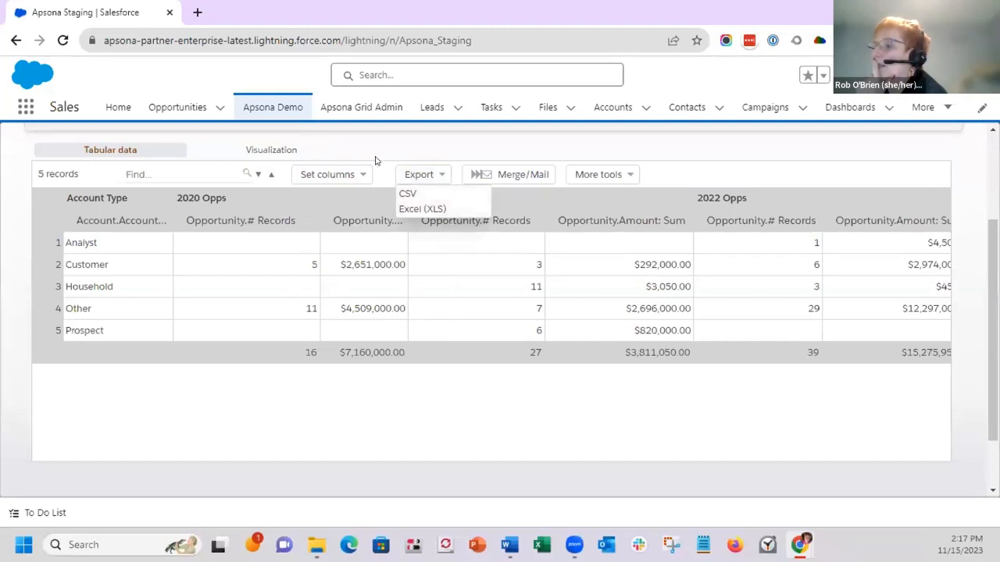
Open the merge action setup for the report results and examine the existing actions and the merge types offered for a new action.
{"action": "left_click", "coordinate": [513, 176]}
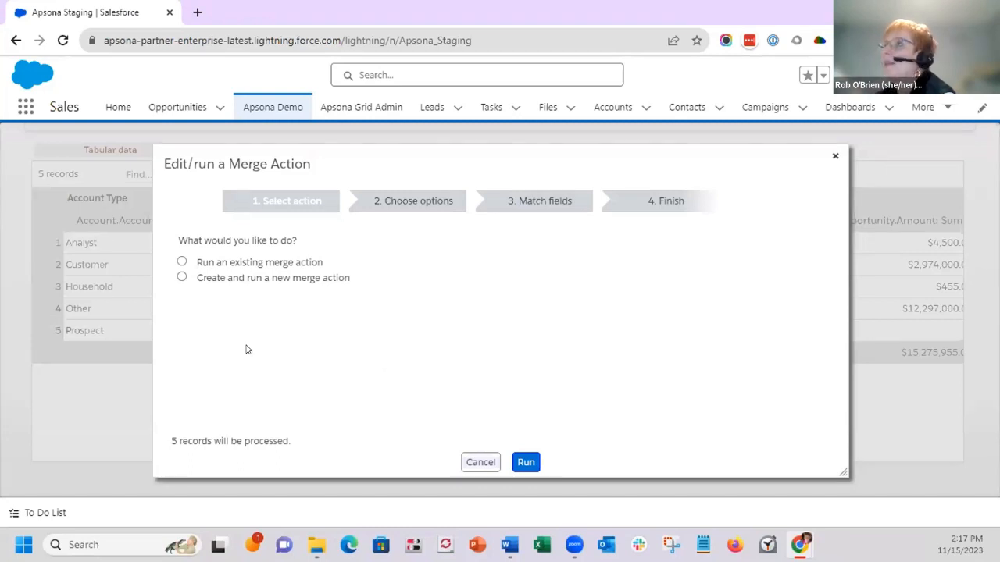
{"action": "left_click", "coordinate": [181, 263]}
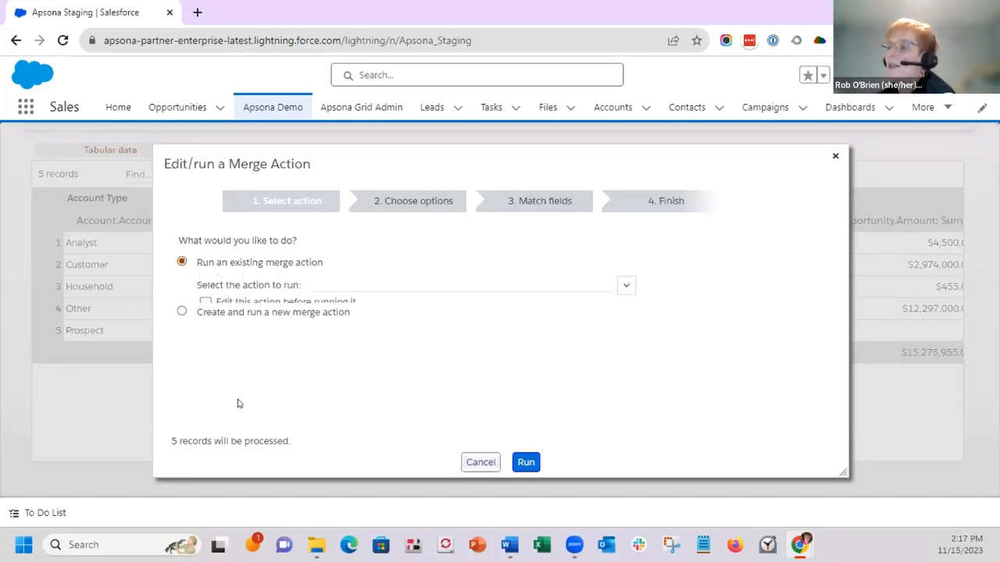
{"action": "left_click", "coordinate": [409, 289]}
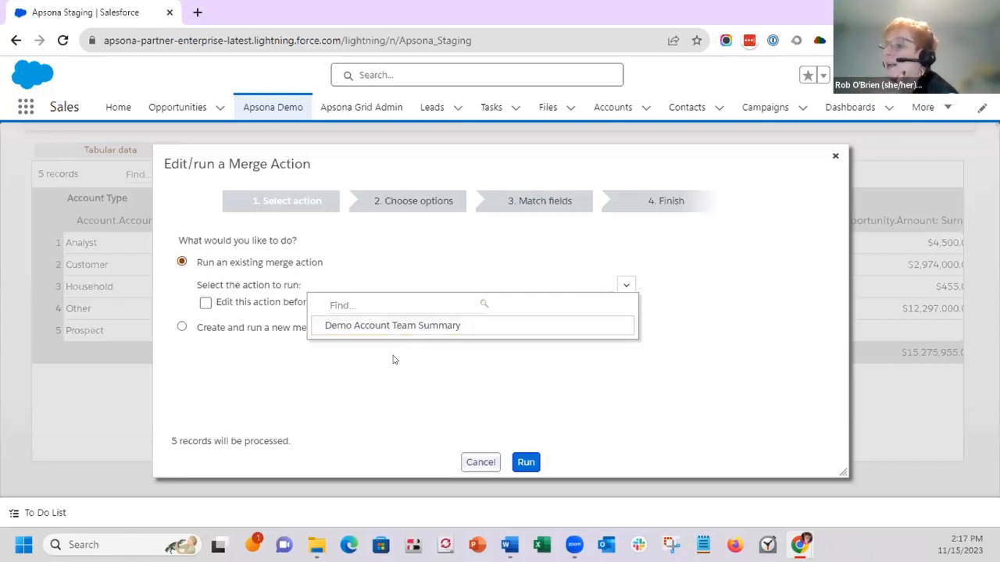
{"action": "left_click", "coordinate": [181, 263]}
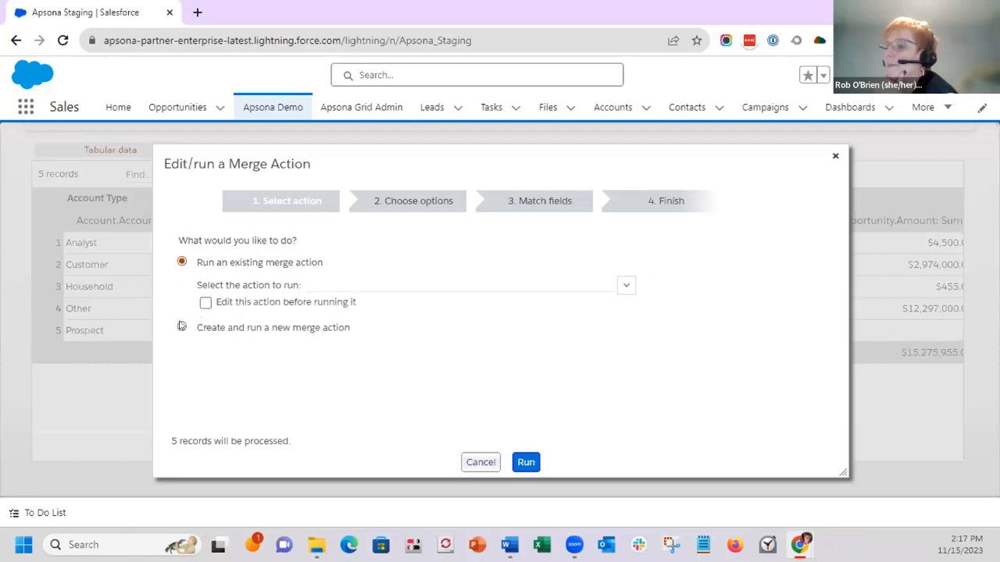
{"action": "left_click", "coordinate": [181, 327]}
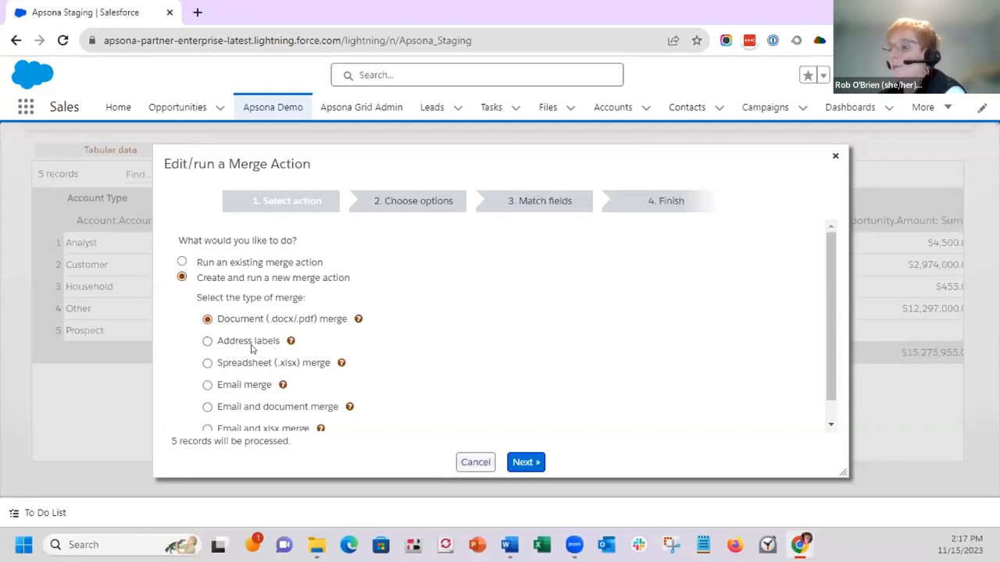
{"action": "mouse_move", "coordinate": [283, 384]}
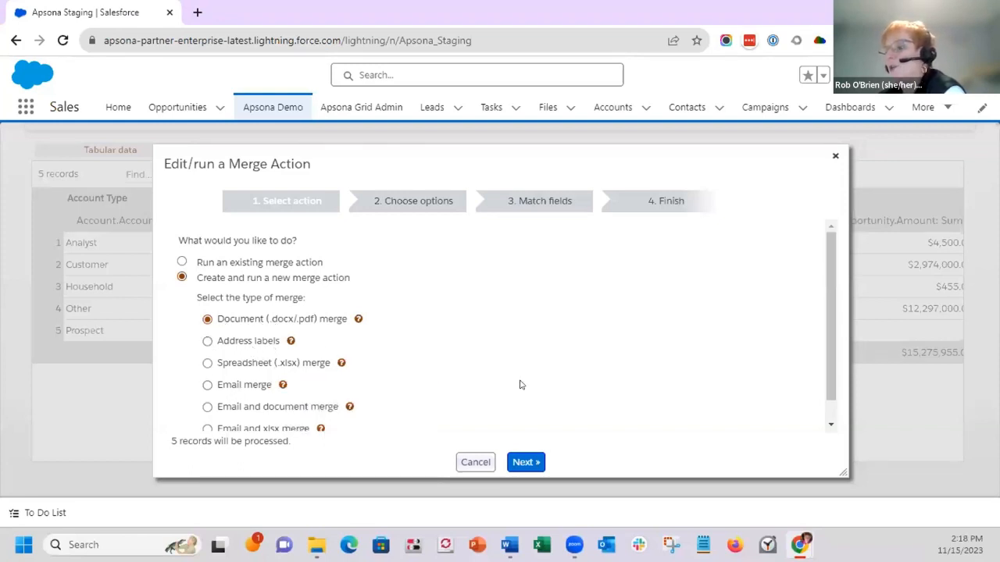
{"action": "scroll", "coordinate": [472, 367], "scroll_direction": "down", "scroll_amount": 1}
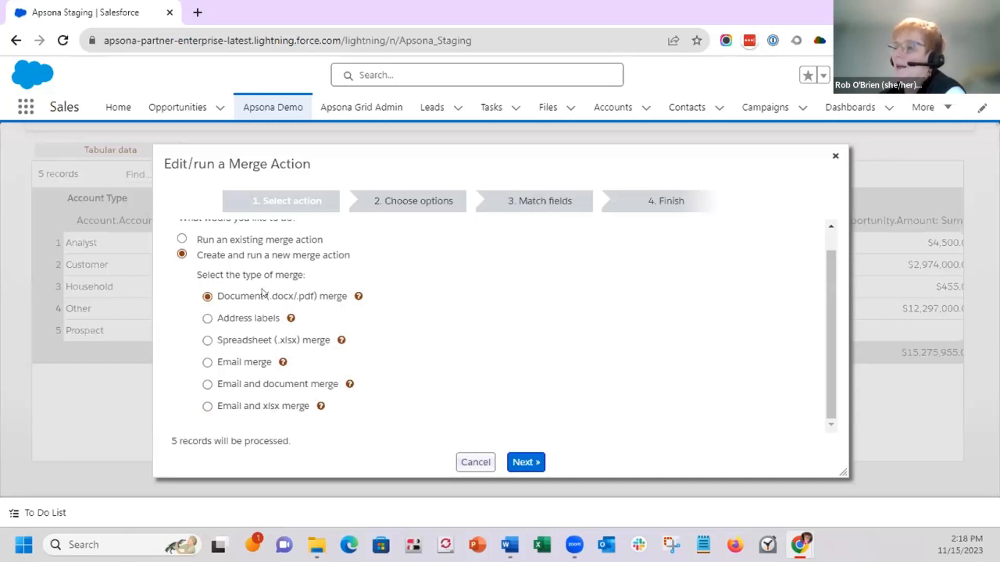
Choose the existing merge action Demo Account Team Summary, set it to be edited before running, and proceed to its options.
{"action": "left_click", "coordinate": [181, 239]}
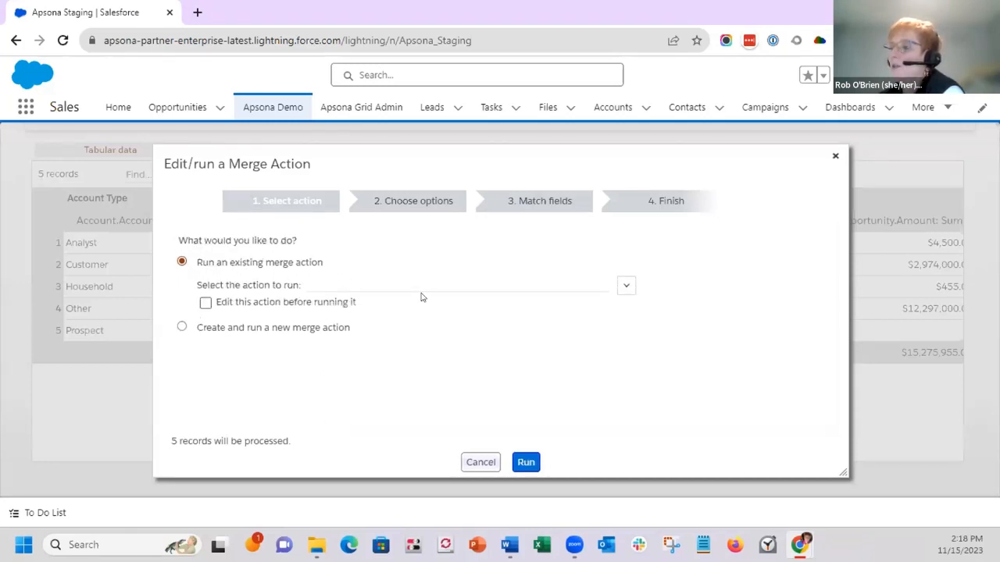
{"action": "left_click", "coordinate": [421, 289]}
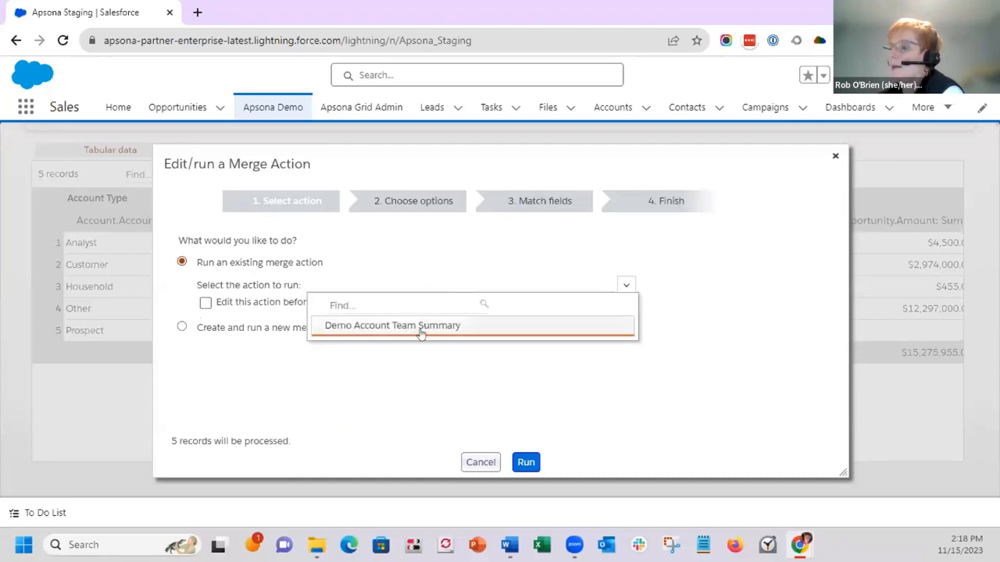
{"action": "left_click", "coordinate": [417, 330]}
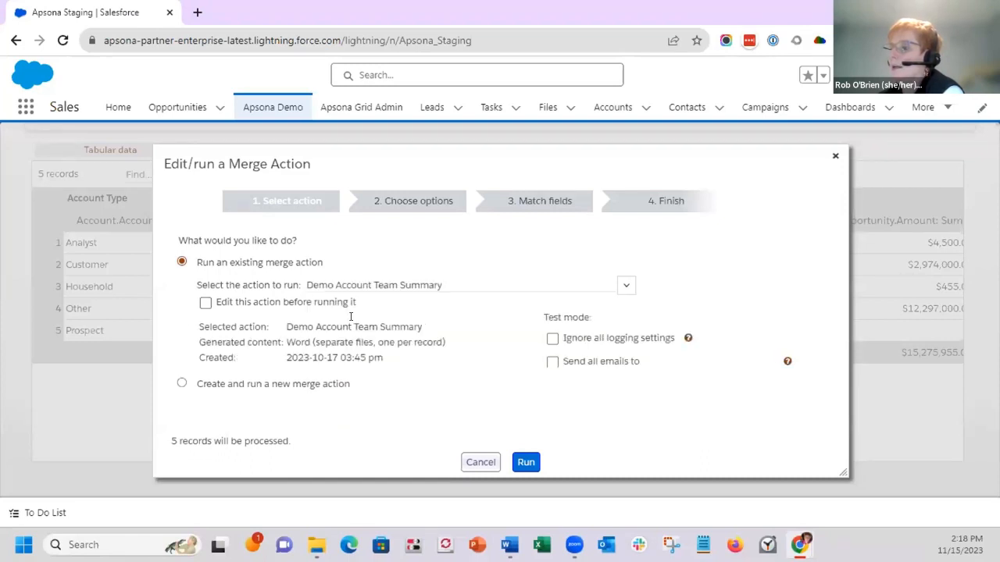
{"action": "left_click", "coordinate": [205, 303]}
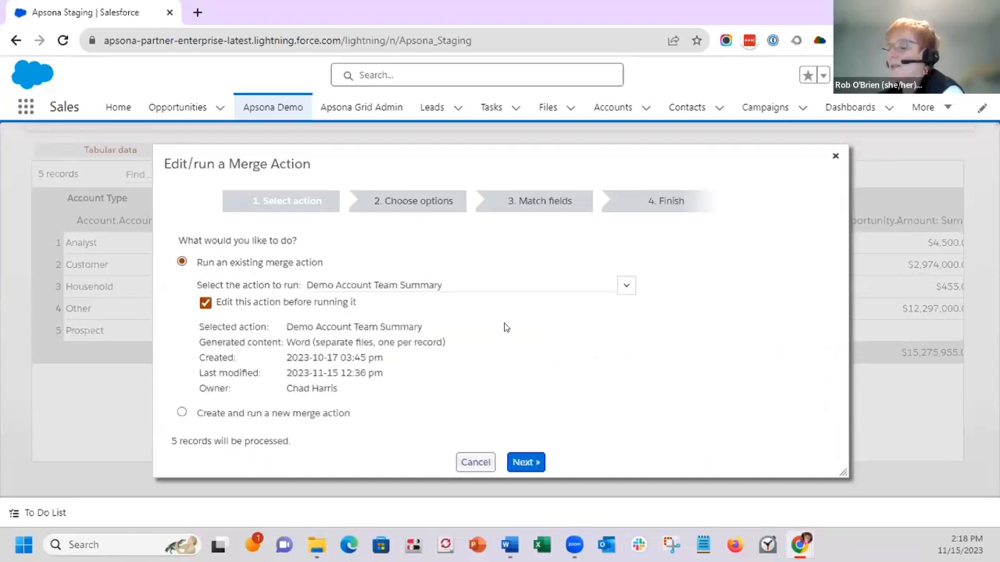
{"action": "left_click", "coordinate": [531, 463]}
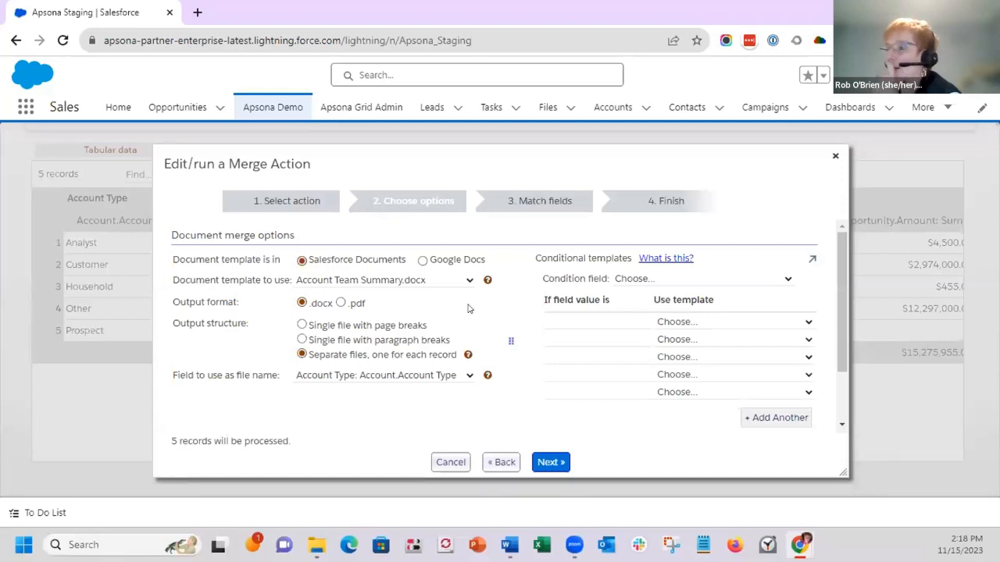
Examine the available document templates and the fields offered for naming the output files.
{"action": "left_click", "coordinate": [415, 280]}
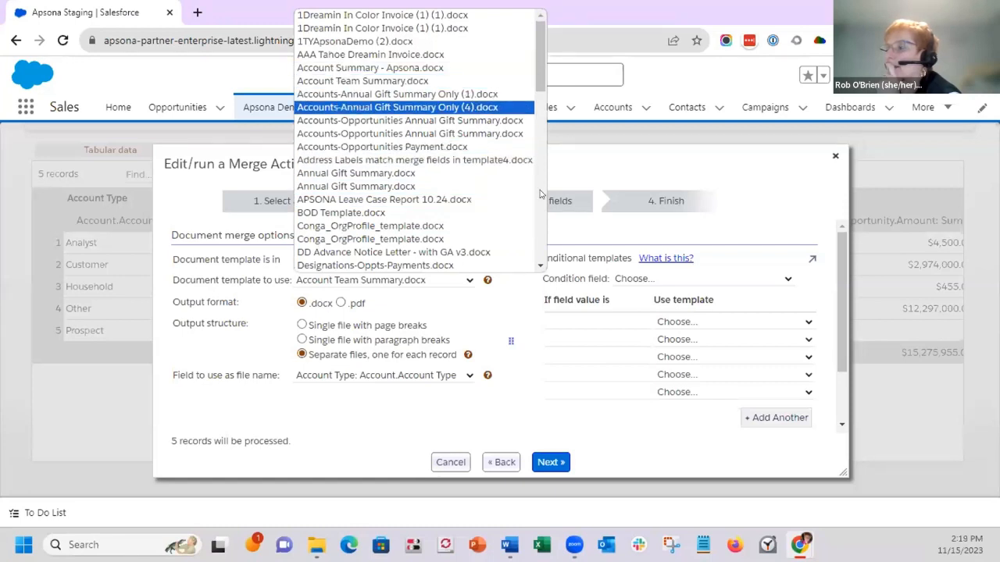
{"action": "left_click", "coordinate": [527, 380]}
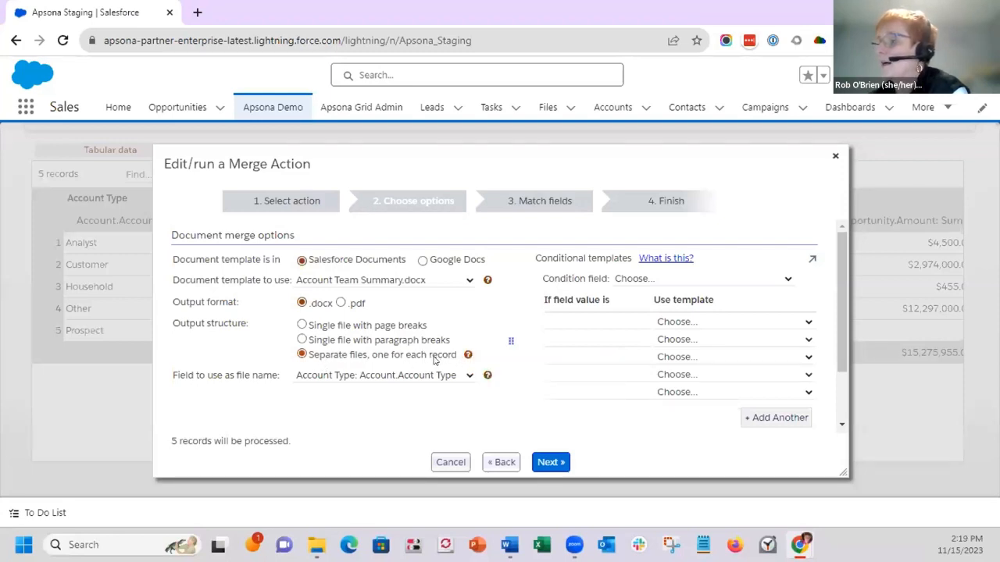
{"action": "left_click", "coordinate": [313, 381]}
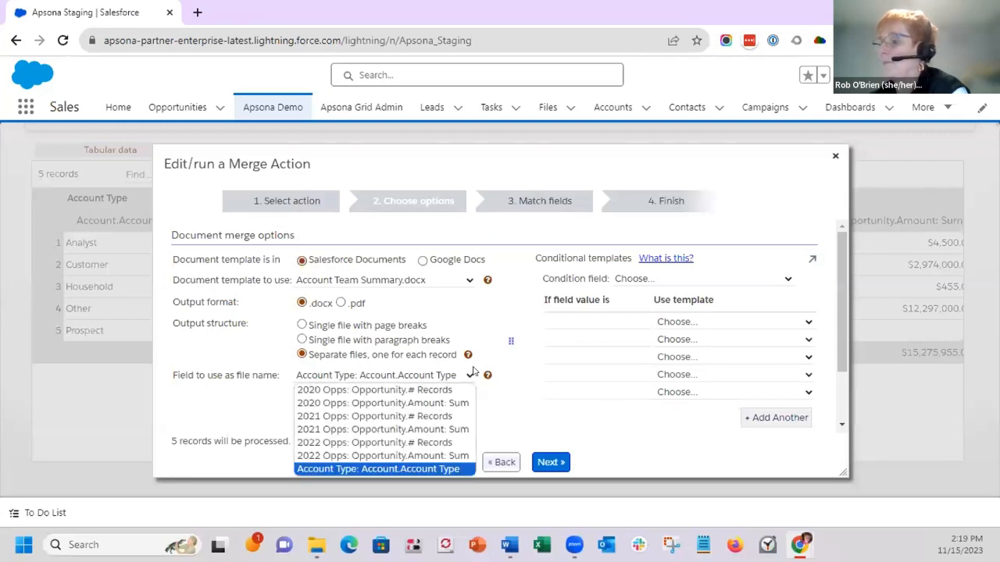
{"action": "left_click", "coordinate": [475, 309]}
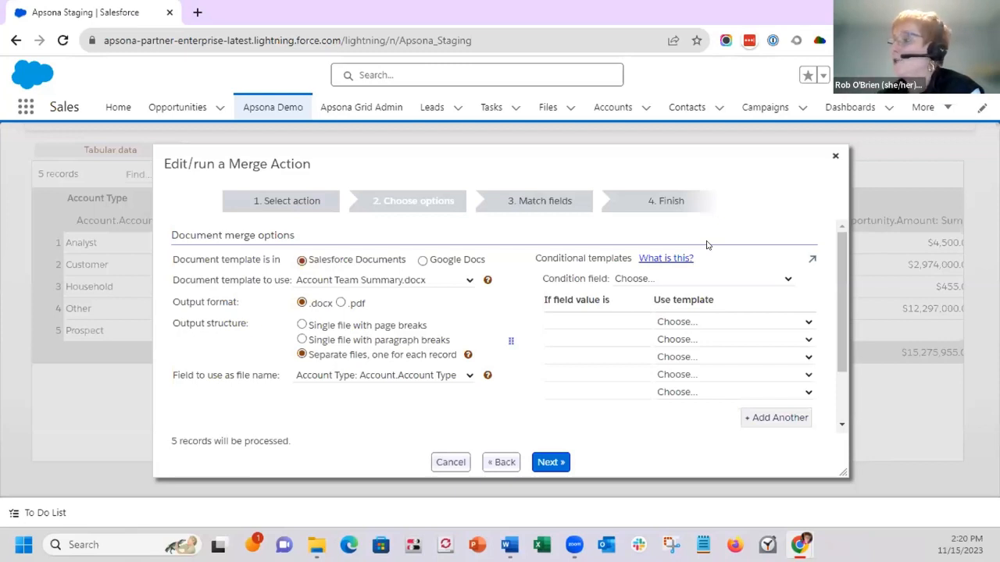
Check the condition field choices for conditional templates, leave none chosen, and proceed past the run parameters to field matching.
{"action": "left_click", "coordinate": [683, 277]}
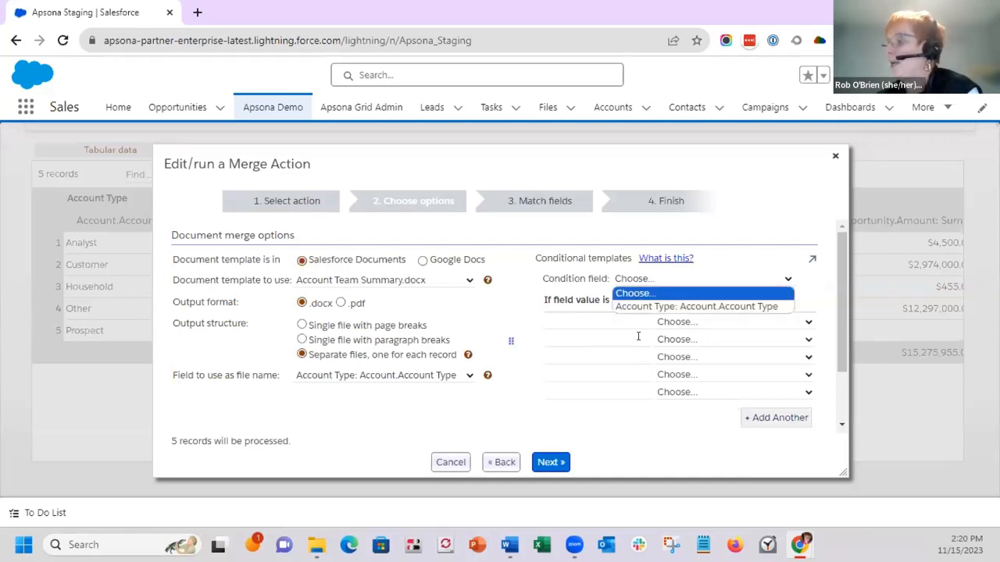
{"action": "key", "text": "Down"}
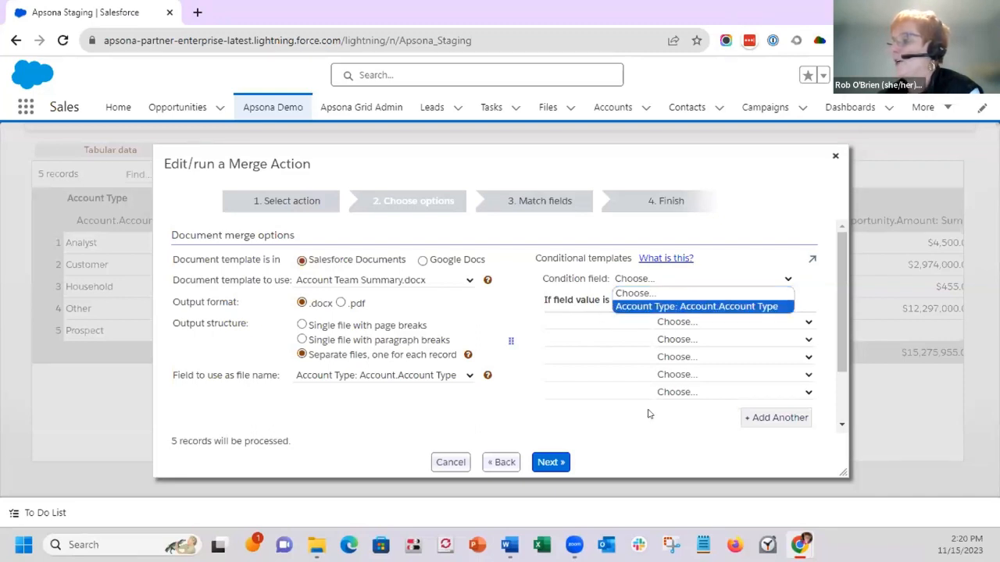
{"action": "key", "text": "Up"}
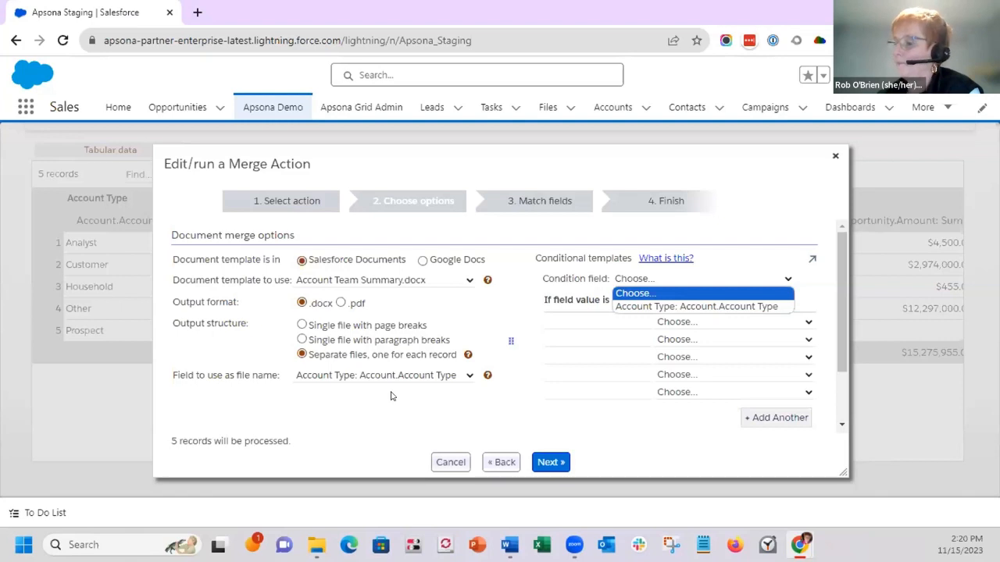
{"action": "key", "text": "Return"}
{"action": "scroll", "coordinate": [399, 385], "scroll_direction": "down", "scroll_amount": 2}
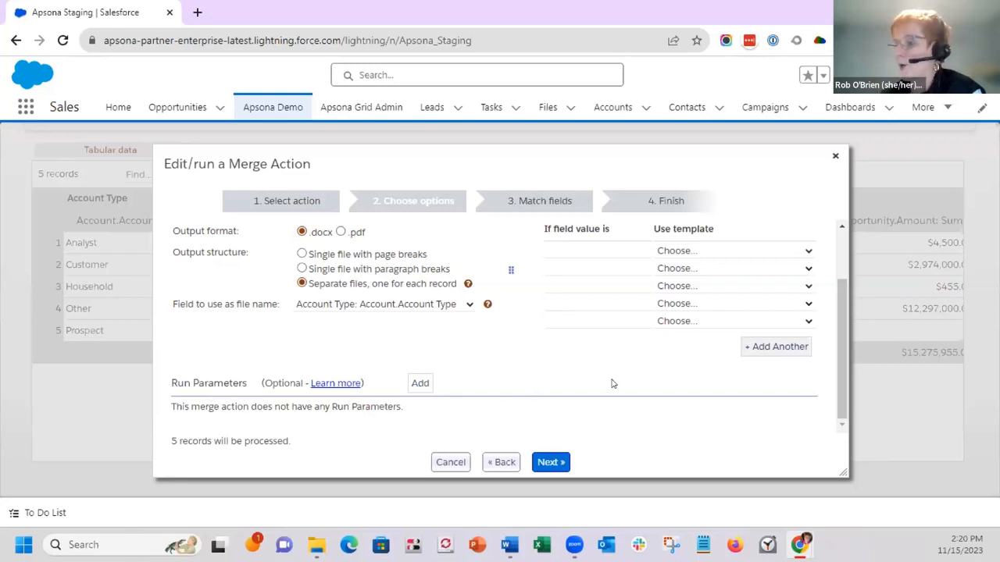
{"action": "left_click", "coordinate": [550, 462]}
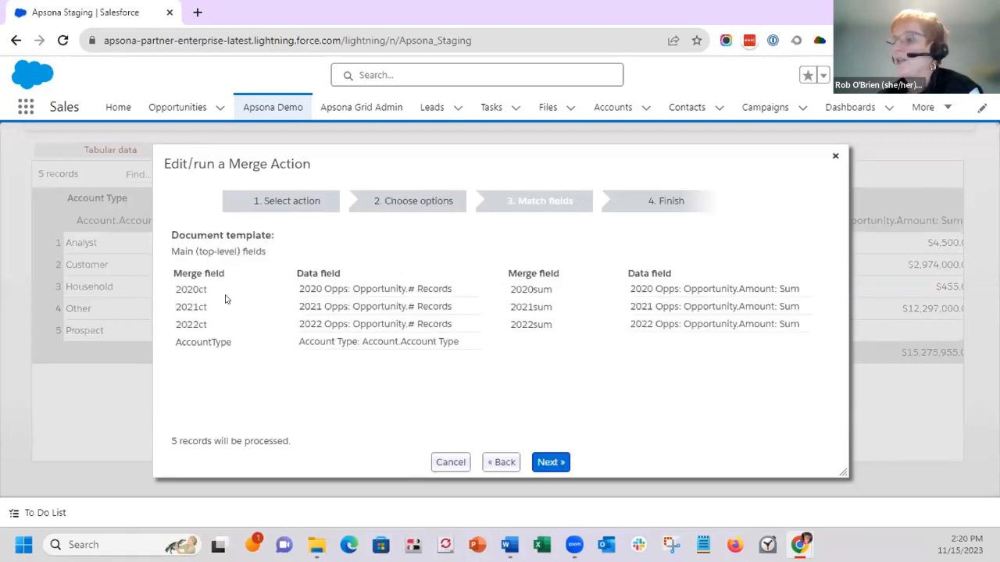
Examine the data fields offered for the 2020ct merge field and proceed to the finishing options.
{"action": "left_click", "coordinate": [404, 289]}
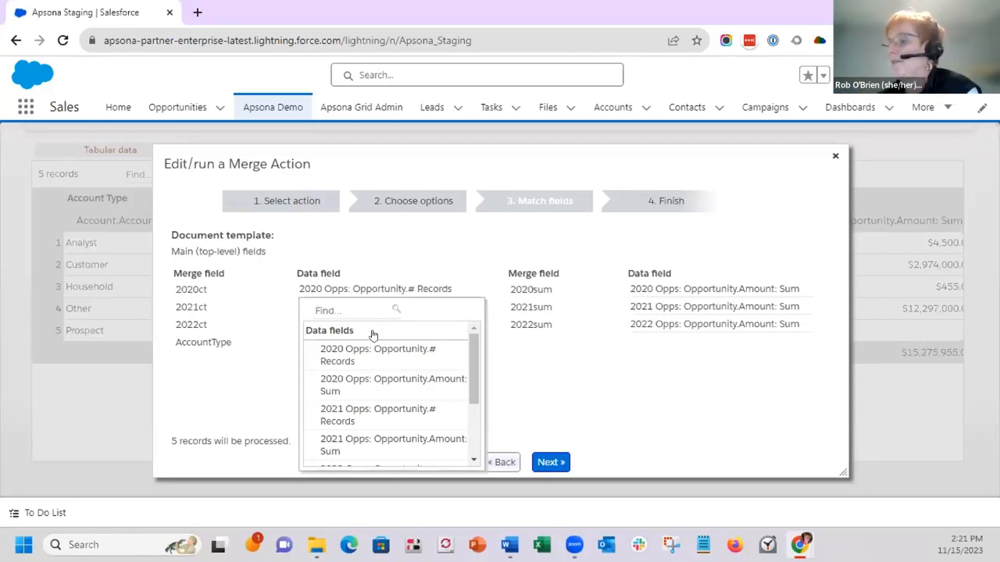
{"action": "scroll", "coordinate": [468, 343], "scroll_direction": "down", "scroll_amount": 5}
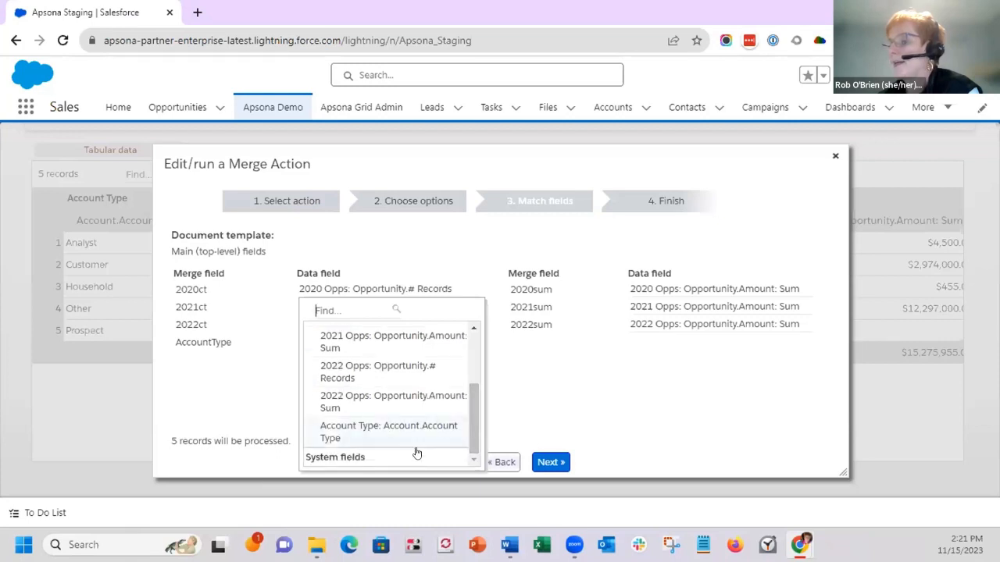
{"action": "left_click", "coordinate": [548, 382]}
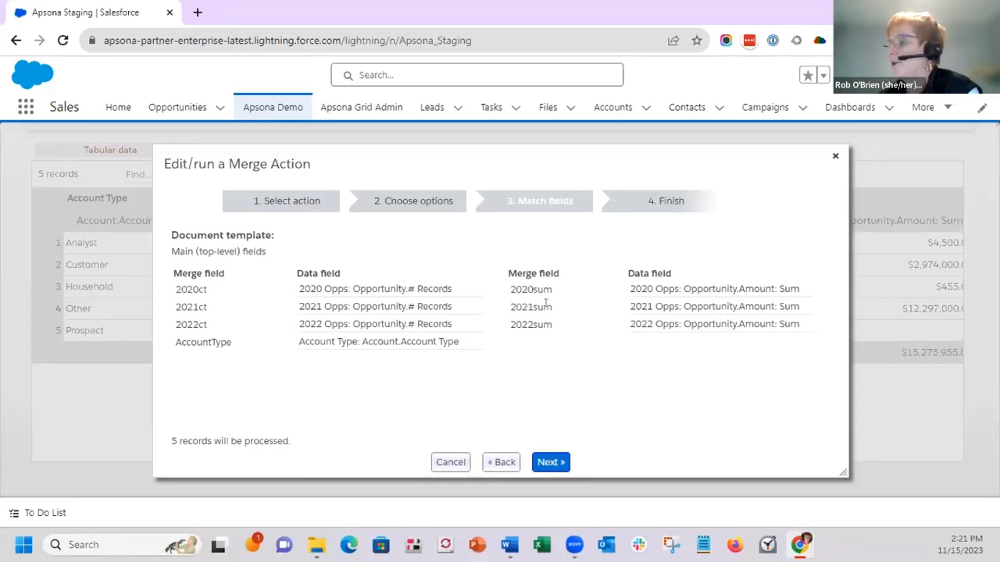
{"action": "left_click", "coordinate": [550, 462]}
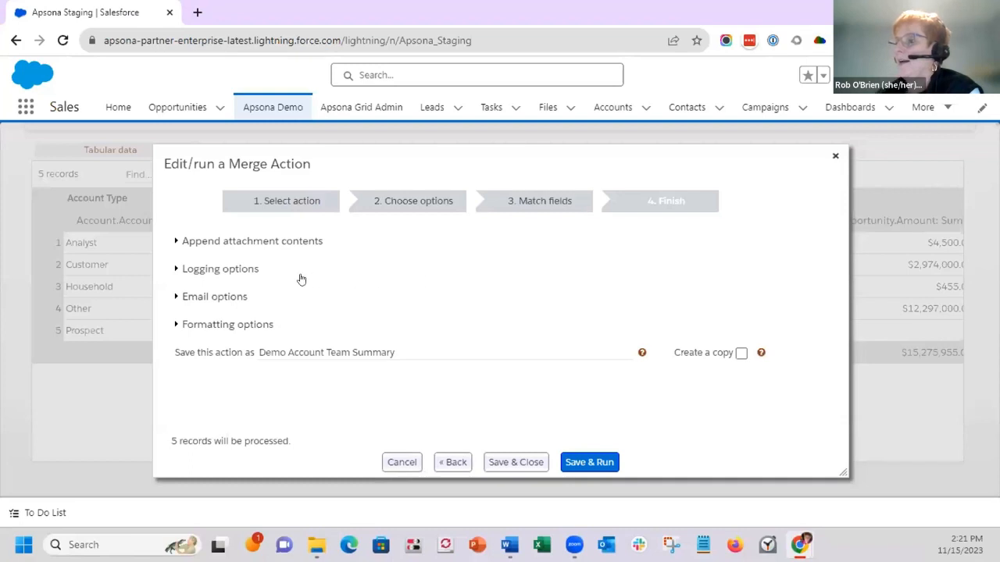
Look over the attachment-appending options and set the logging option for attaching output documents to File (Lightning UI).
{"action": "left_click", "coordinate": [174, 241]}
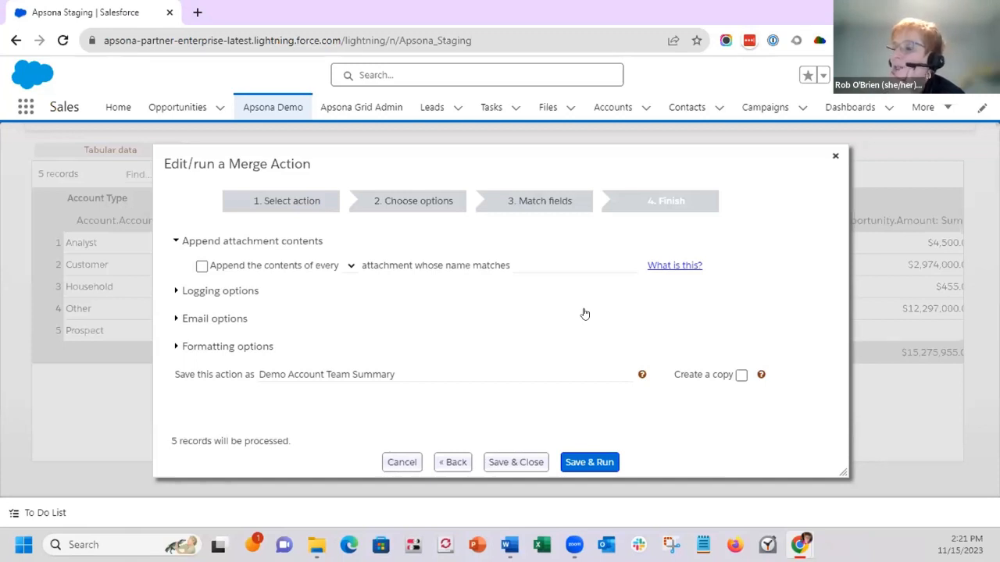
{"action": "left_click", "coordinate": [171, 291]}
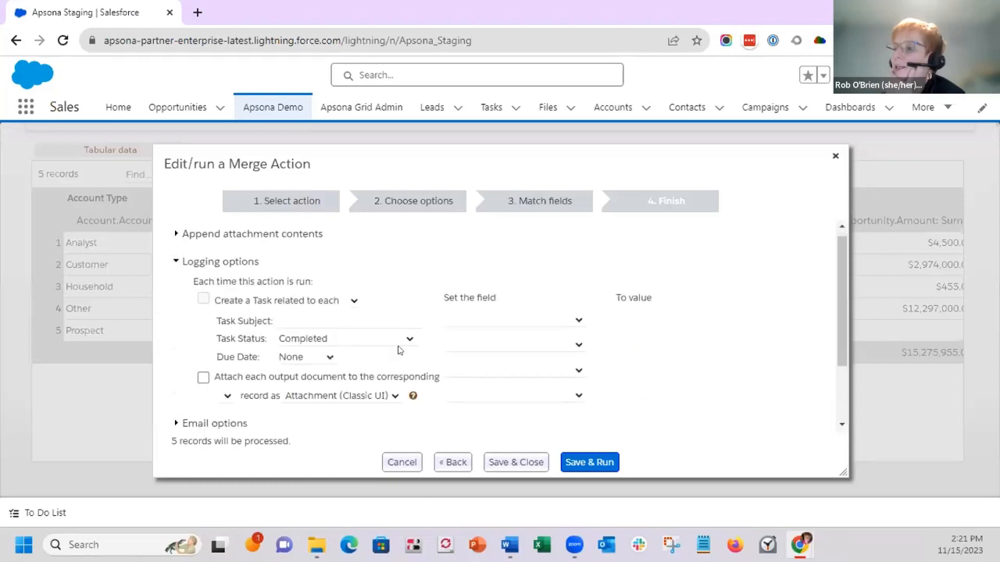
{"action": "scroll", "coordinate": [397, 350], "scroll_direction": "down", "scroll_amount": 1}
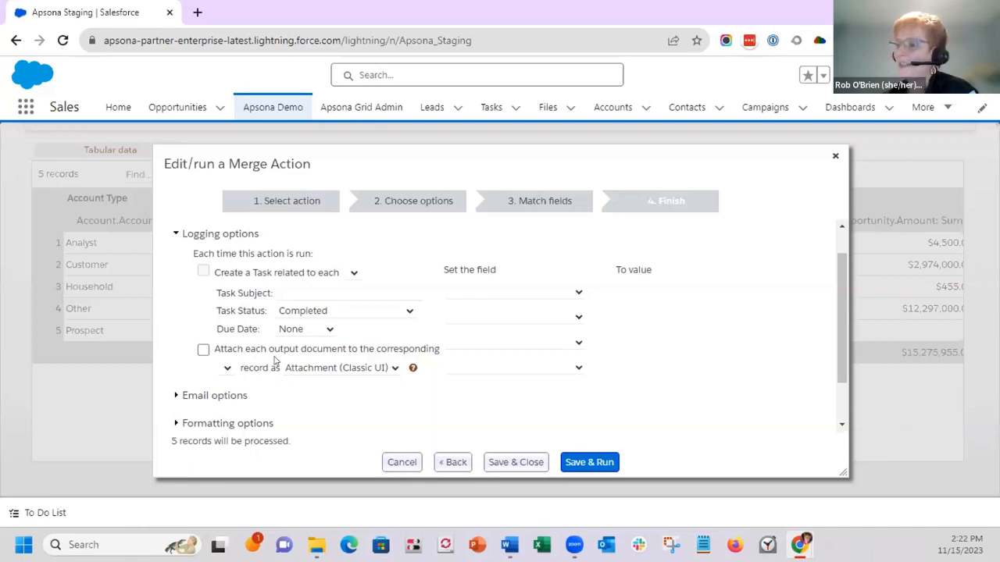
{"action": "left_click", "coordinate": [330, 368]}
{"action": "left_click", "coordinate": [320, 395]}
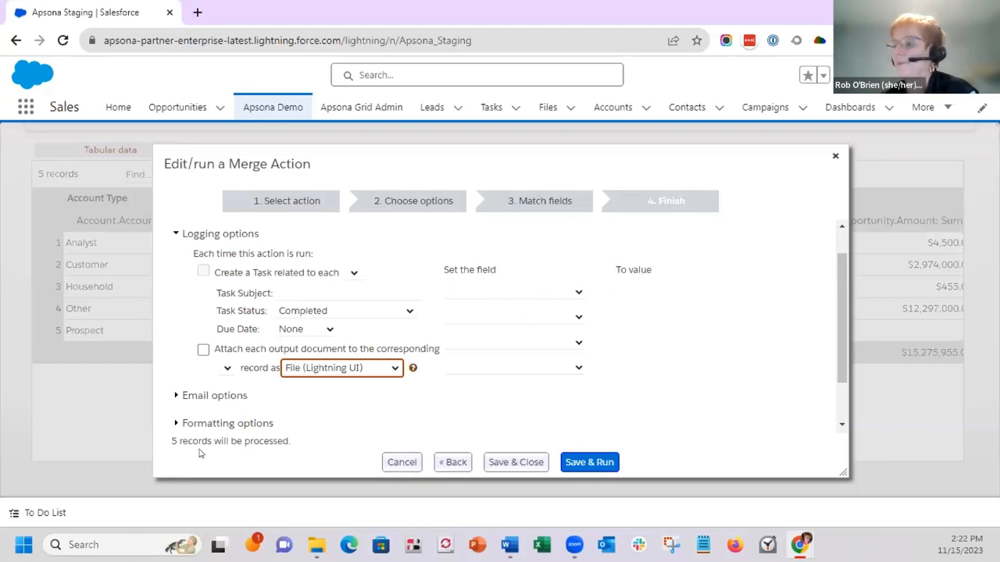
View the formatting options for dates and currency, and save and run the Demo Account Team Summary merge action.
{"action": "scroll", "coordinate": [212, 390], "scroll_direction": "down", "scroll_amount": 1}
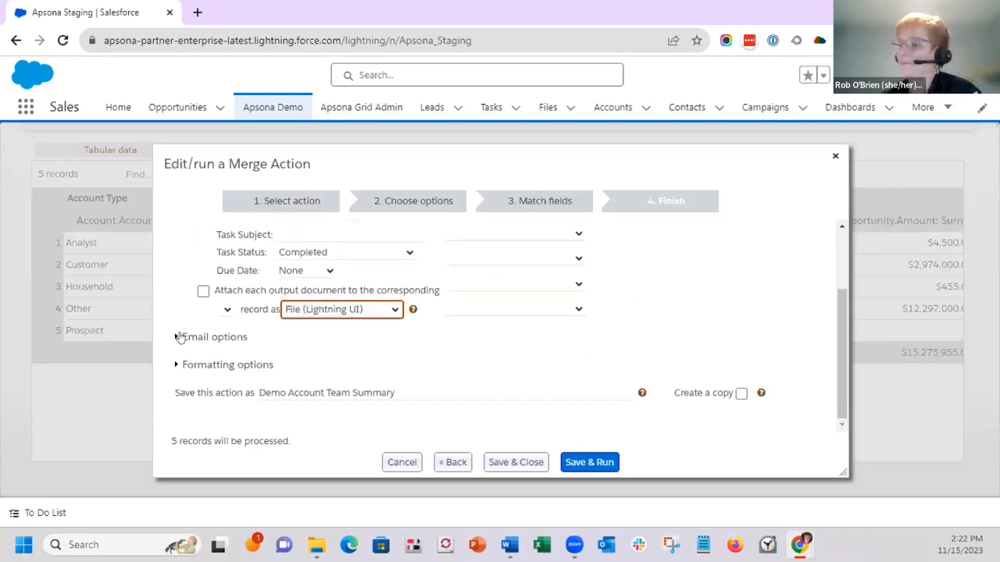
{"action": "left_click", "coordinate": [175, 365]}
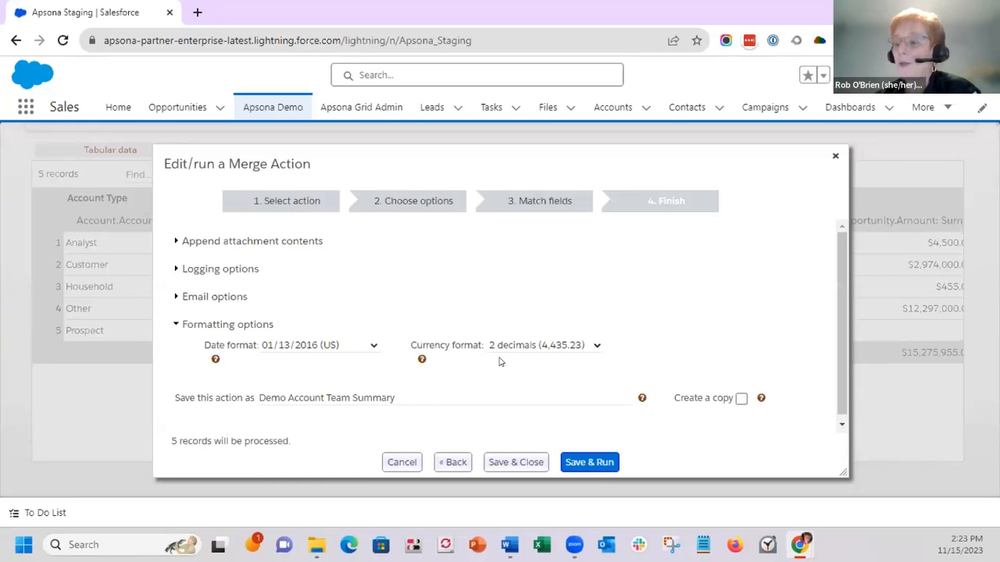
{"action": "left_click", "coordinate": [591, 462]}
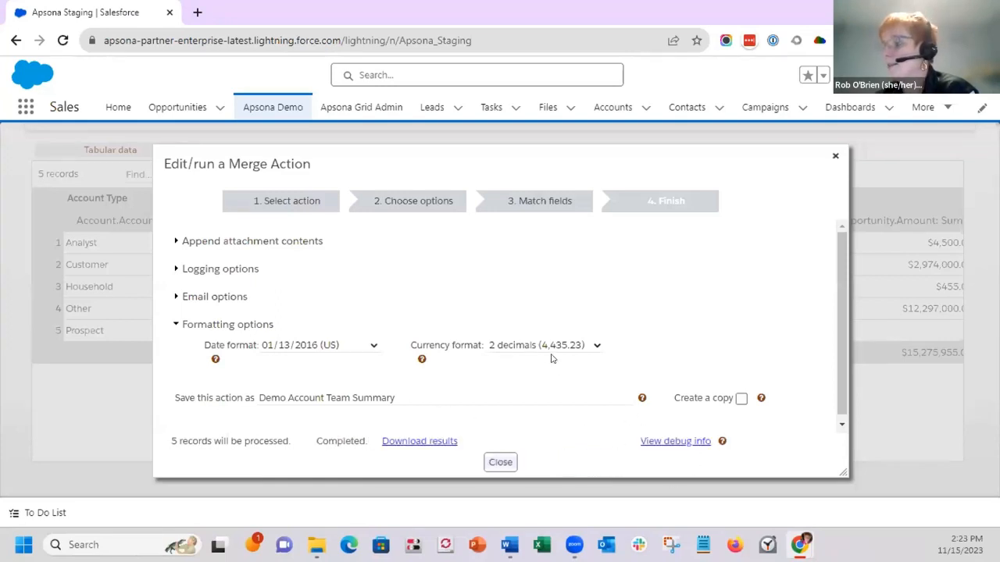
Download the merge results, open the Analyst document in Word, and review its account type and yearly opportunity table.
{"action": "left_click", "coordinate": [409, 442]}
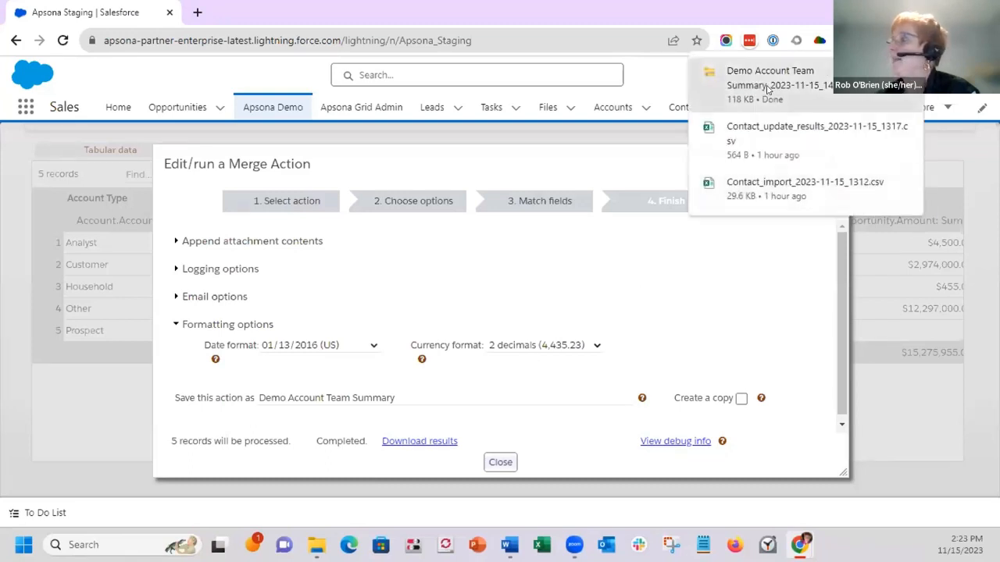
{"action": "left_click", "coordinate": [774, 82]}
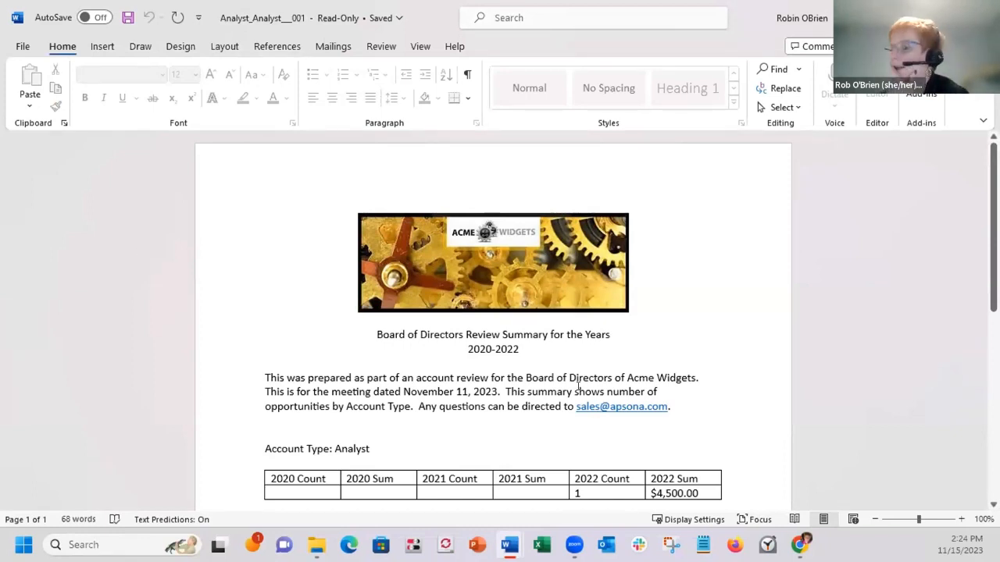
{"action": "scroll", "coordinate": [734, 338], "scroll_direction": "down", "scroll_amount": 1}
{"action": "scroll", "coordinate": [714, 316], "scroll_direction": "down", "scroll_amount": 2}
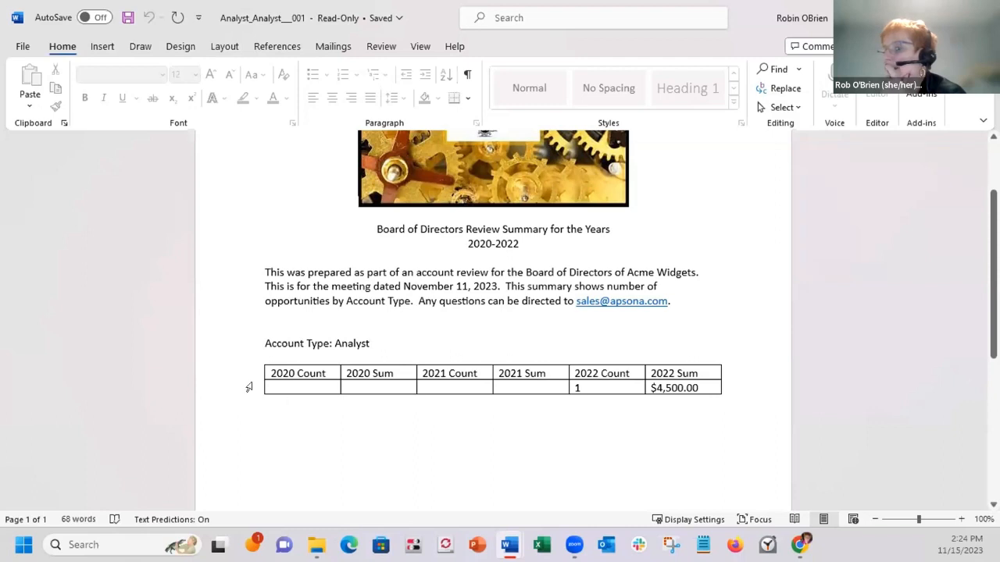
{"action": "left_click_drag", "start_coordinate": [258, 345], "coordinate": [391, 344]}
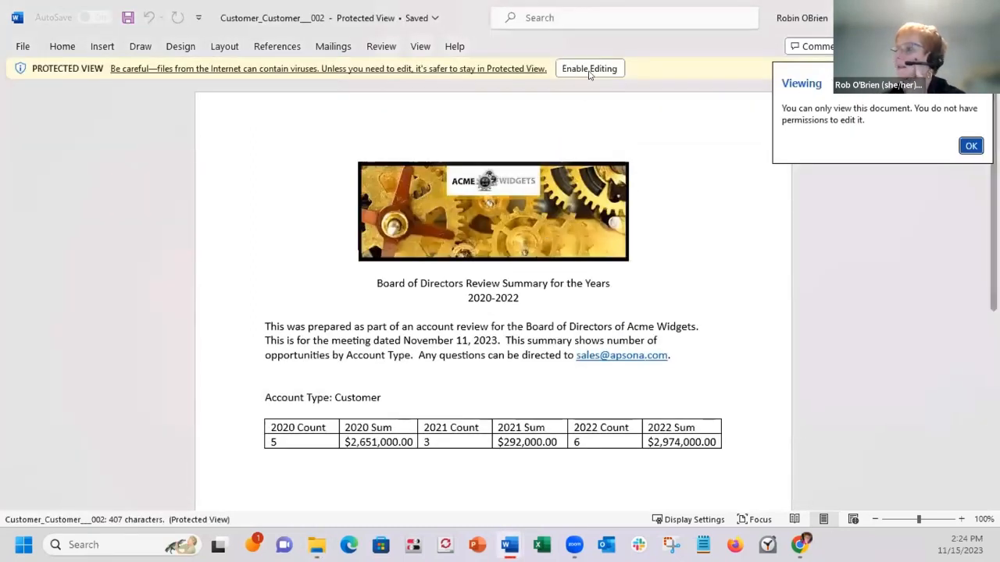
Enable editing in the merged Customer document and review its table of yearly counts and sums.
{"action": "left_click", "coordinate": [589, 69]}
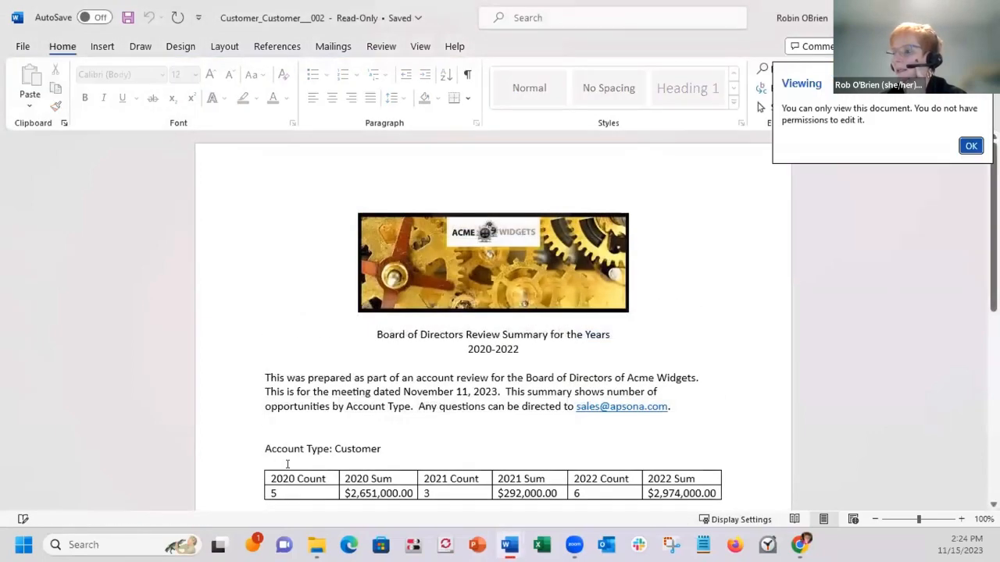
{"action": "scroll", "coordinate": [414, 432], "scroll_direction": "down", "scroll_amount": 3}
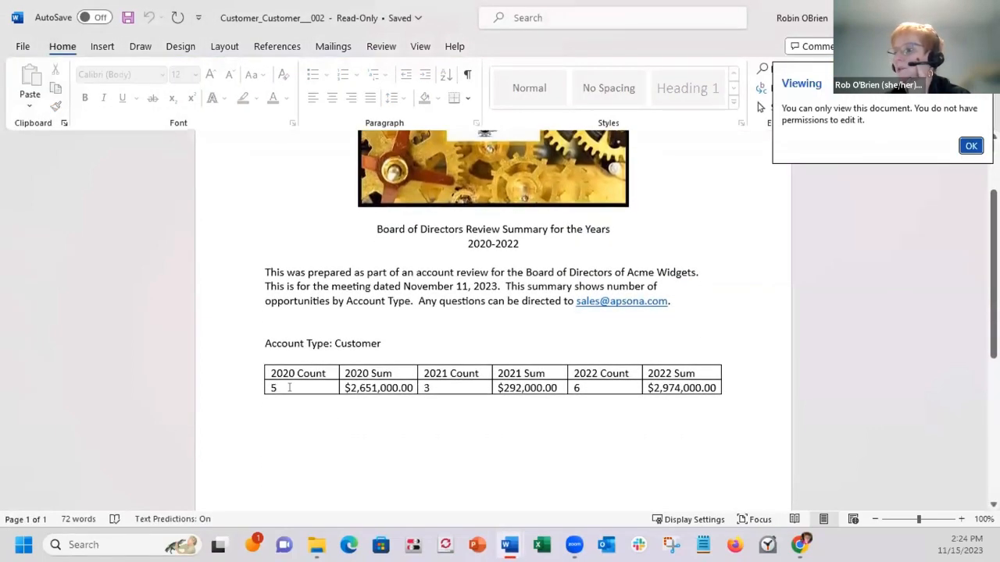